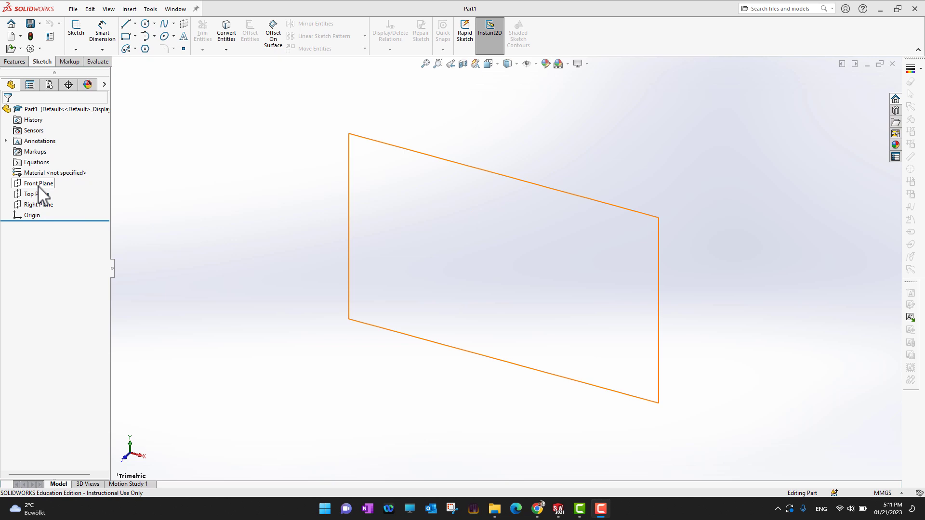
pyautogui.click(31, 185)
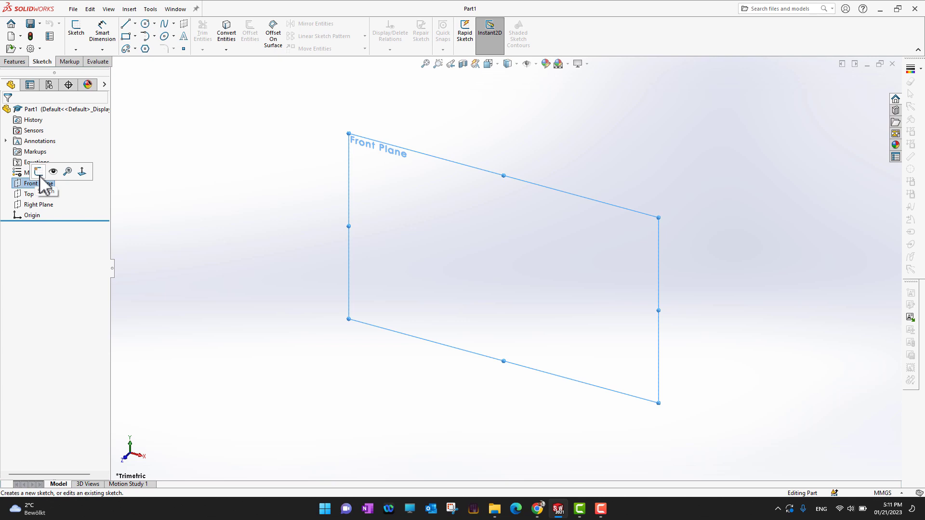
pyautogui.click(299, 232)
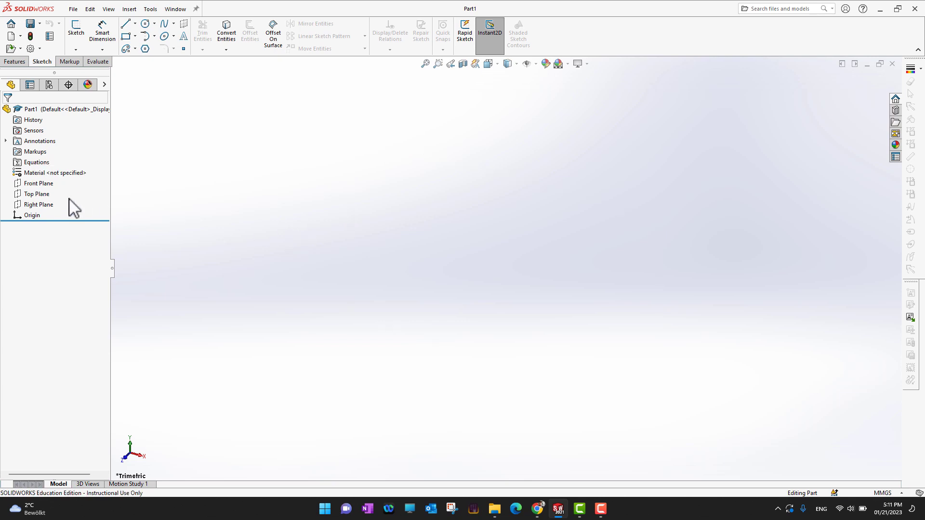
pyautogui.click(33, 184)
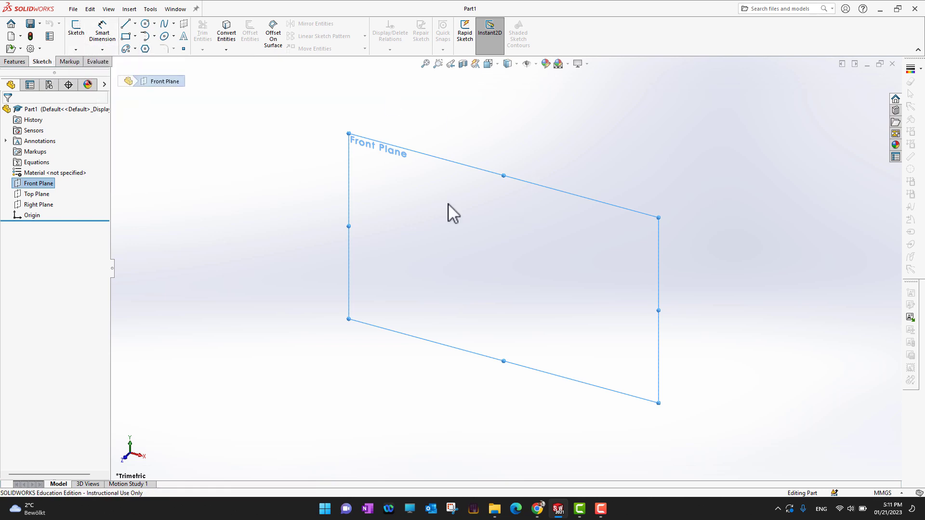
pyautogui.click(153, 215)
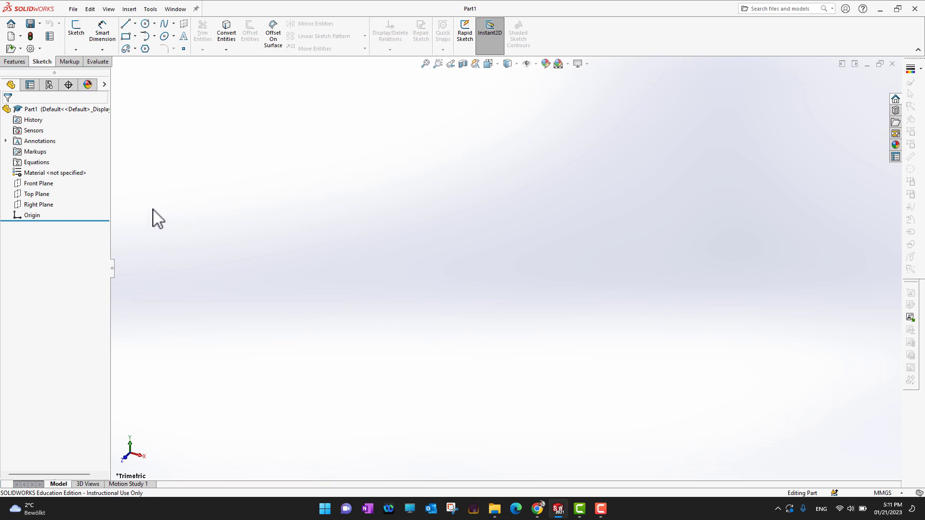
# Step: Sketch a closed, irregular ten-sided outline of connected lines on the Front Plane, narrowing to a waist in the middle
pyautogui.click(32, 184)
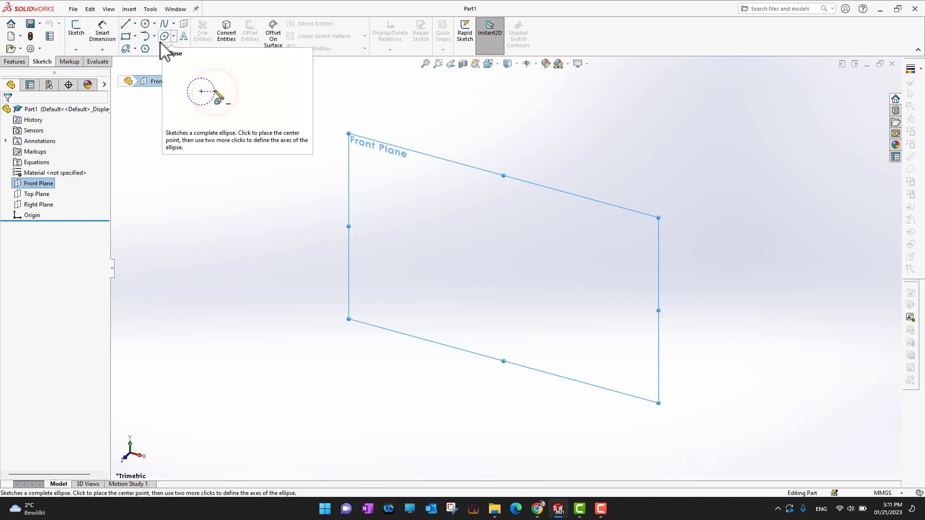
pyautogui.click(126, 28)
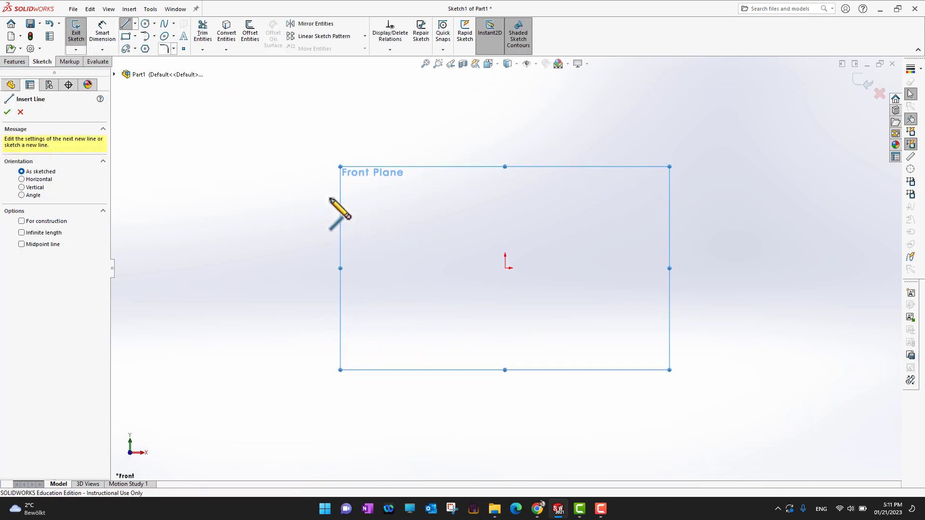
pyautogui.click(236, 177)
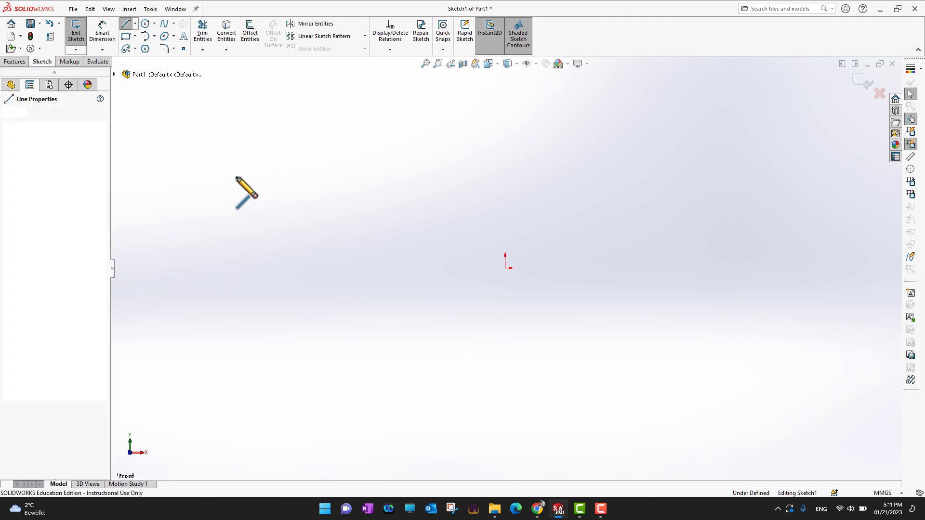
pyautogui.click(376, 134)
pyautogui.click(470, 193)
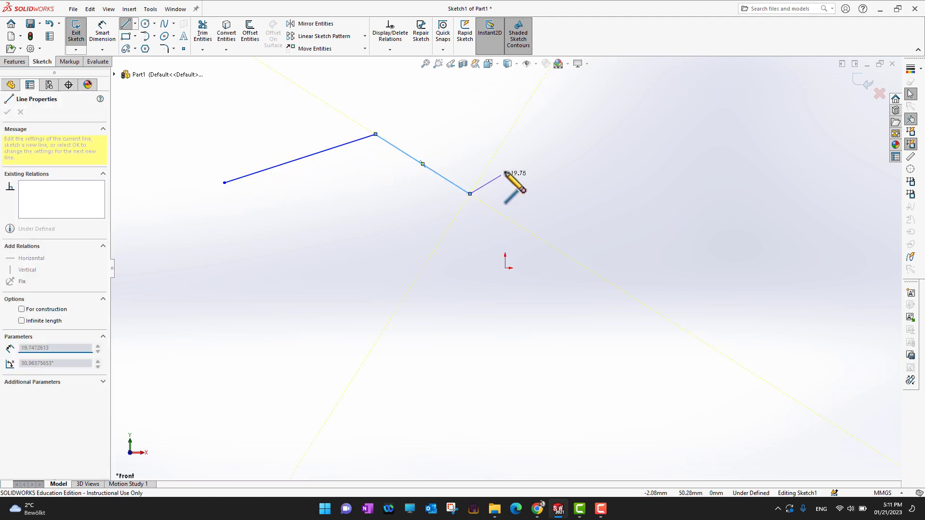
pyautogui.click(589, 129)
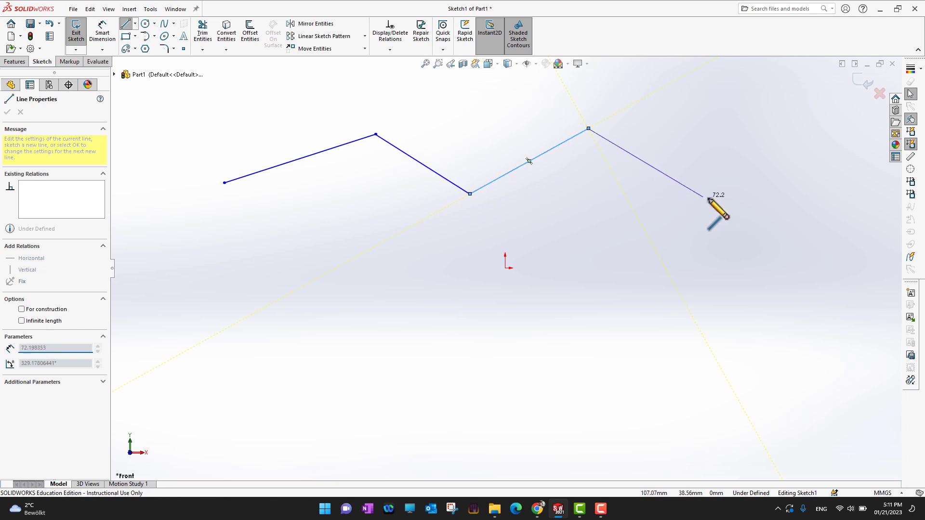
pyautogui.click(708, 197)
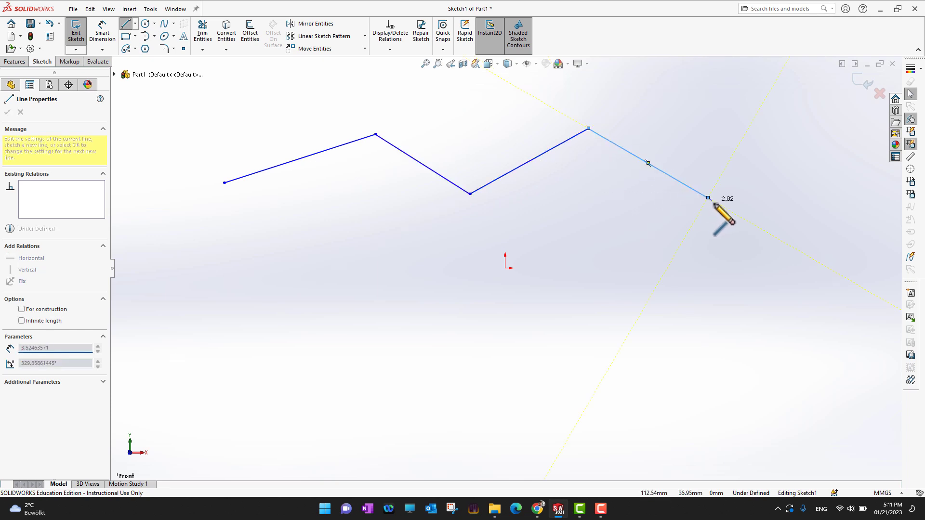
pyautogui.click(699, 297)
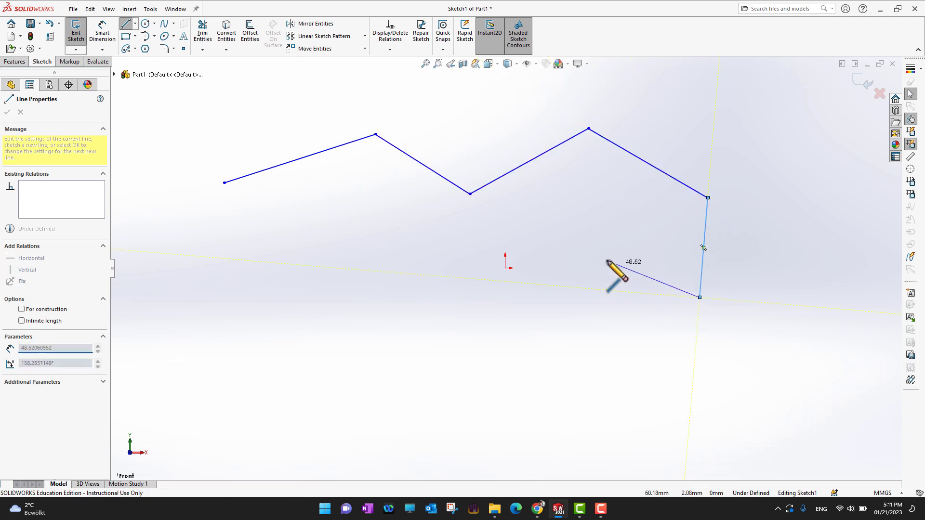
pyautogui.click(578, 317)
pyautogui.click(420, 292)
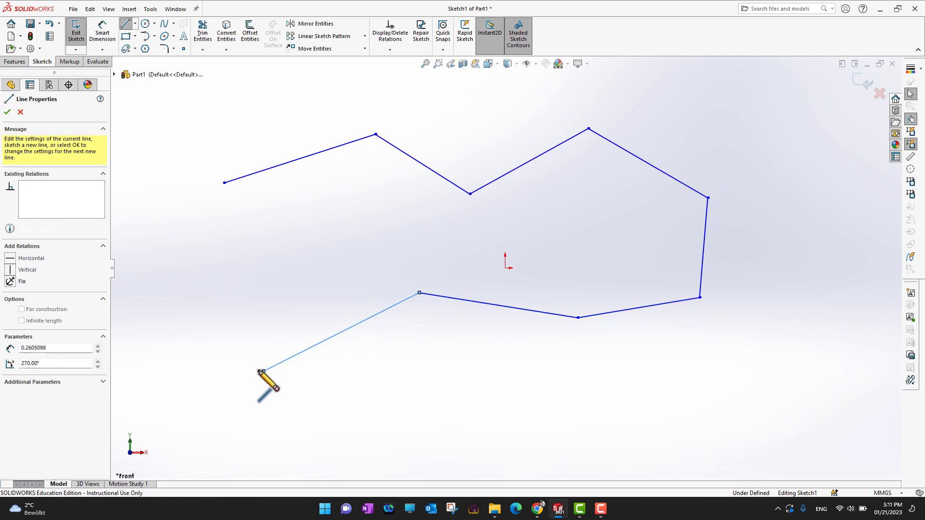
pyautogui.click(263, 371)
pyautogui.click(164, 293)
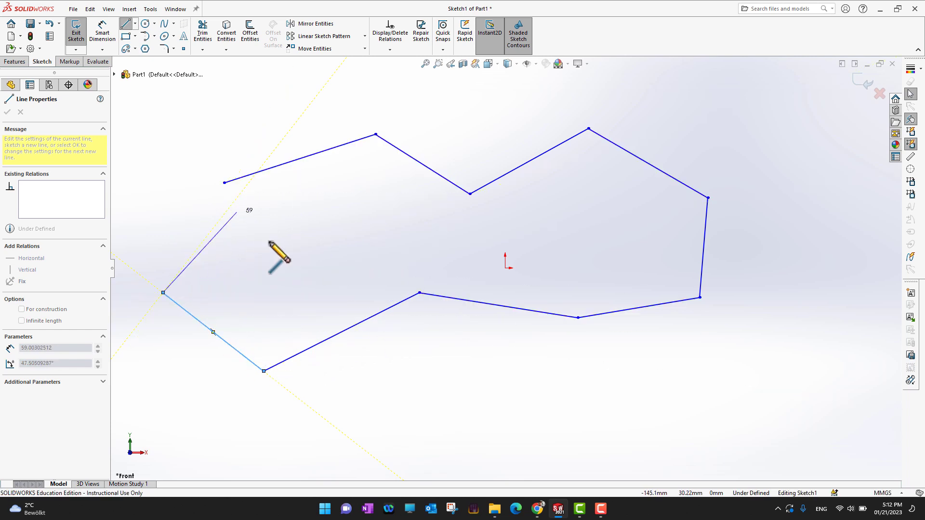
pyautogui.click(224, 183)
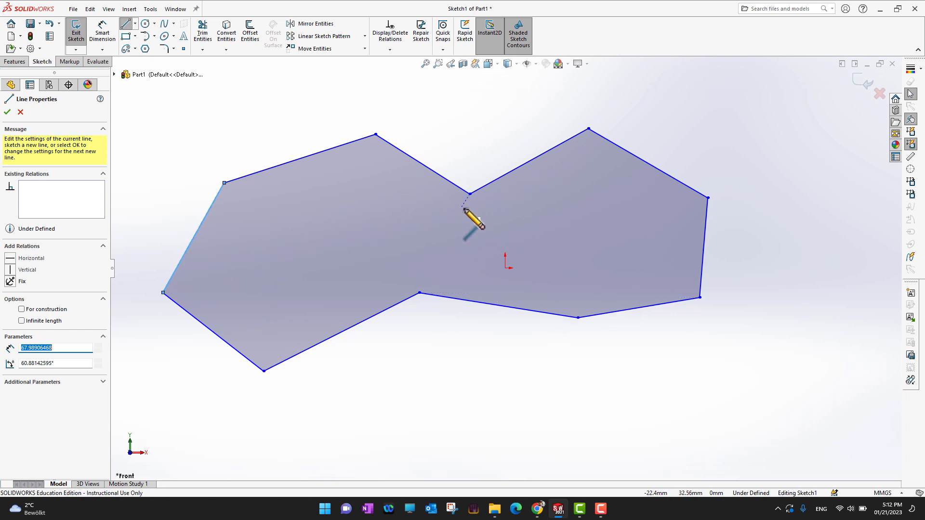
pyautogui.click(7, 112)
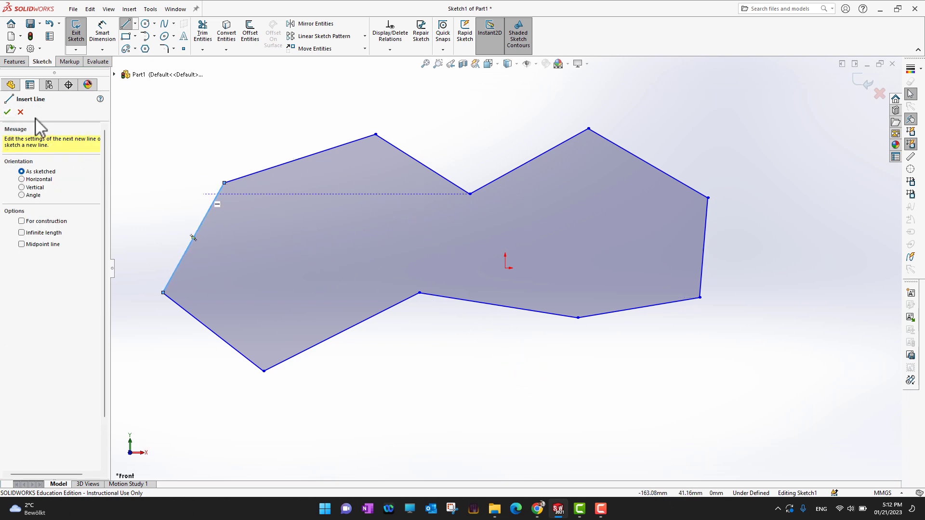
pyautogui.click(8, 112)
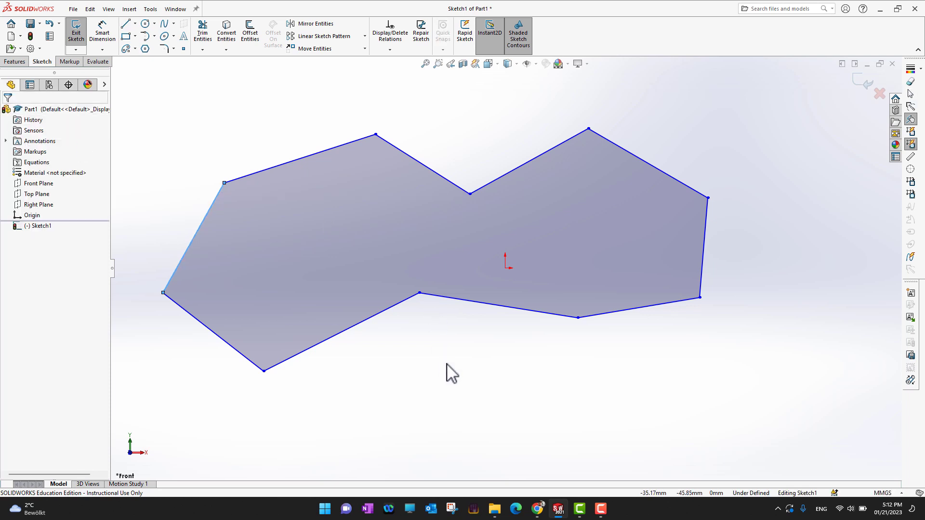
# Step: Start an Extruded Boss/Base from the closed outline and pull its blind depth out to 72 mm
pyautogui.moveTo(446, 364)
pyautogui.mouseDown(button='middle')
pyautogui.moveTo(462, 374)
pyautogui.moveTo(462, 355)
pyautogui.moveTo(474, 387)
pyautogui.mouseUp(button='middle')
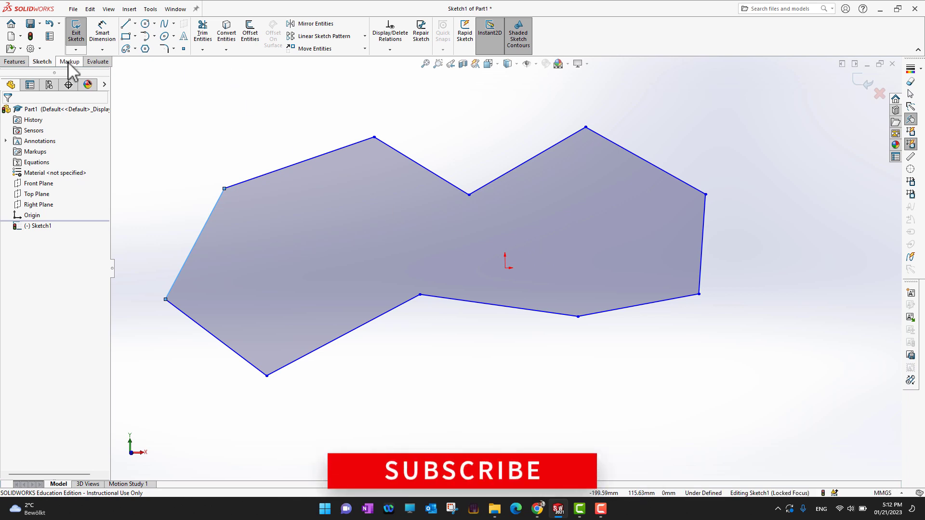
pyautogui.click(20, 62)
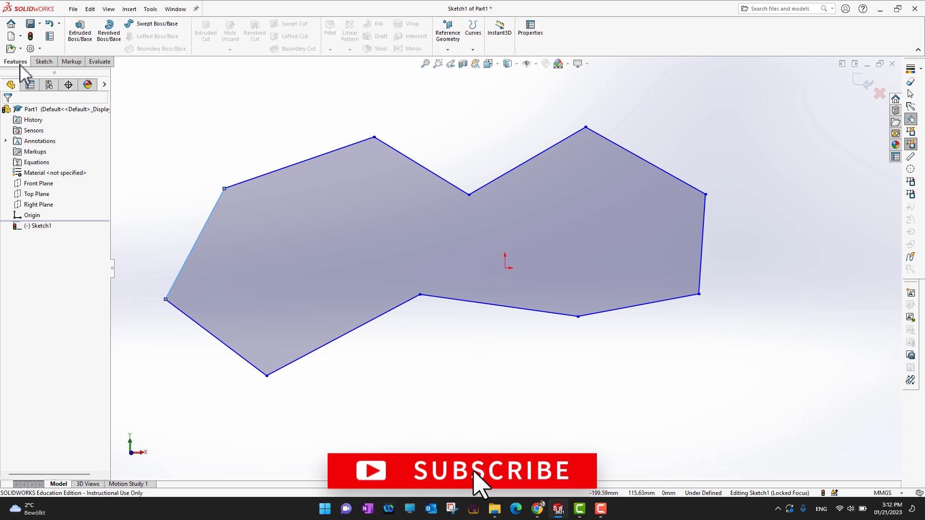
pyautogui.click(82, 43)
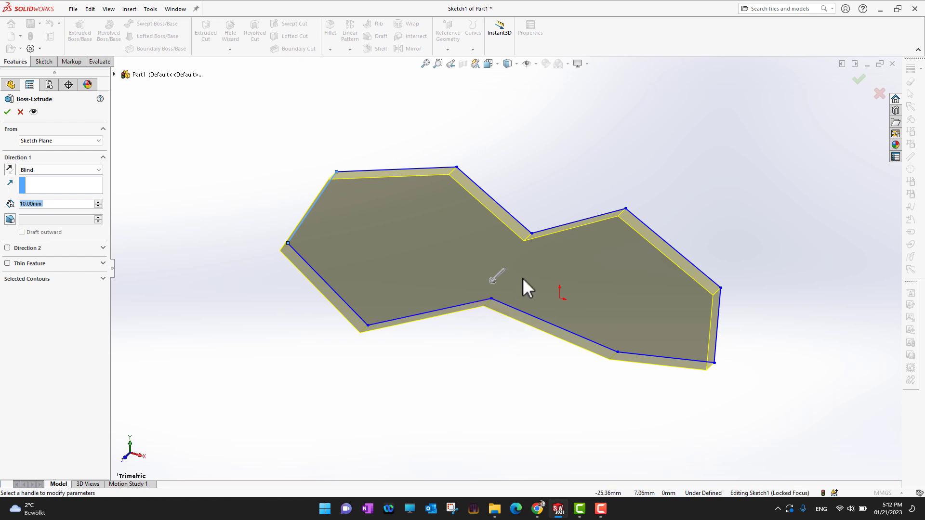
pyautogui.moveTo(493, 282)
pyautogui.mouseDown()
pyautogui.moveTo(411, 363)
pyautogui.moveTo(484, 234)
pyautogui.moveTo(461, 265)
pyautogui.moveTo(474, 309)
pyautogui.moveTo(421, 368)
pyautogui.moveTo(463, 325)
pyautogui.moveTo(546, 139)
pyautogui.moveTo(409, 314)
pyautogui.mouseUp()
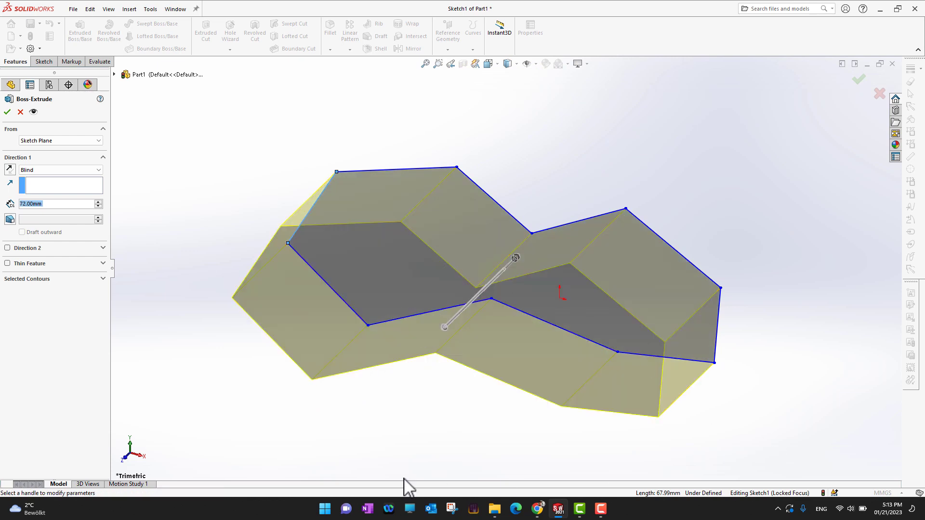
# Step: Step the extrusion depth down to 22 mm and back up to 72 mm
pyautogui.moveTo(423, 458); pyautogui.dragTo(454, 364, button='middle')
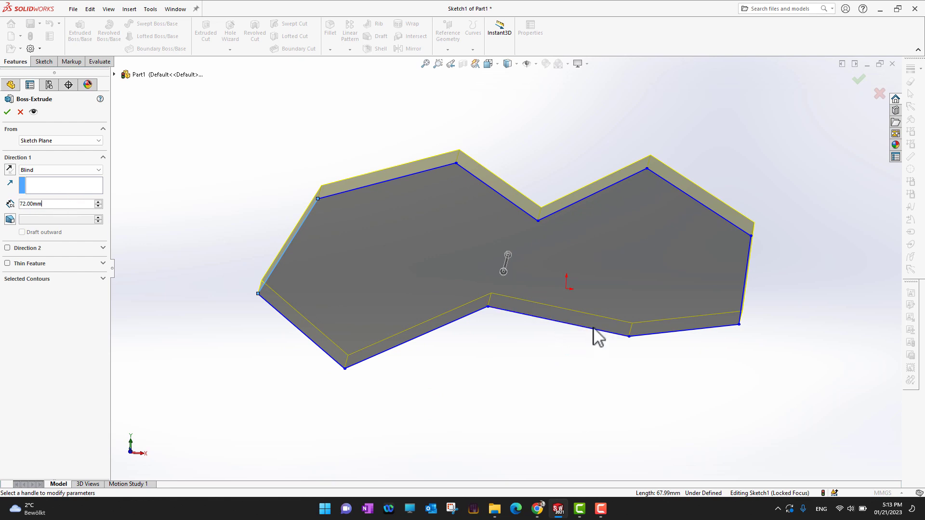
pyautogui.moveTo(598, 333); pyautogui.dragTo(588, 185, button='middle')
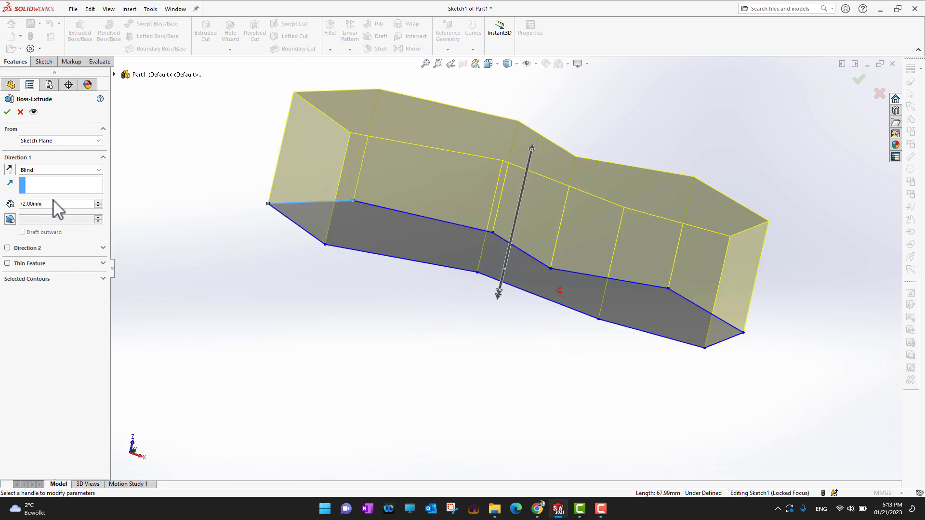
pyautogui.click(98, 206)
pyautogui.click(98, 207)
pyautogui.click(98, 207)
pyautogui.click(97, 206)
pyautogui.click(98, 206)
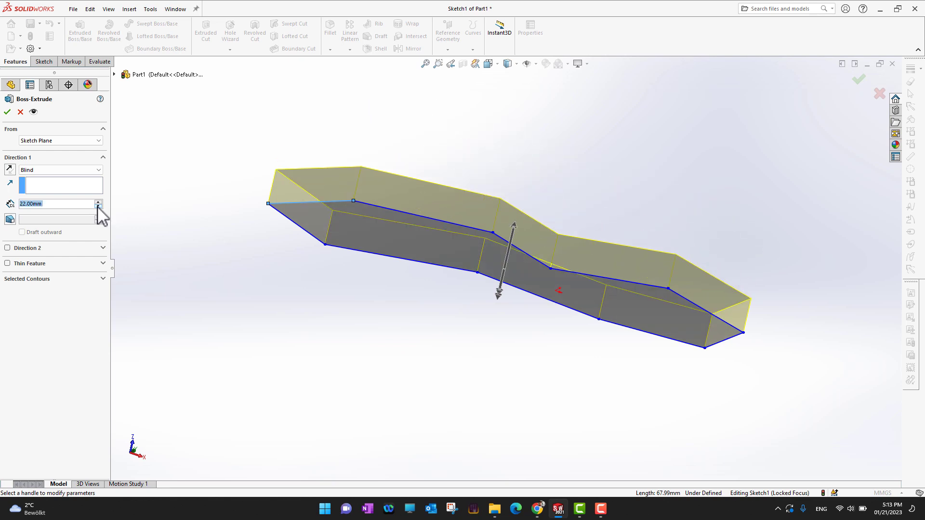
pyautogui.click(99, 202)
pyautogui.click(98, 202)
pyautogui.click(98, 202)
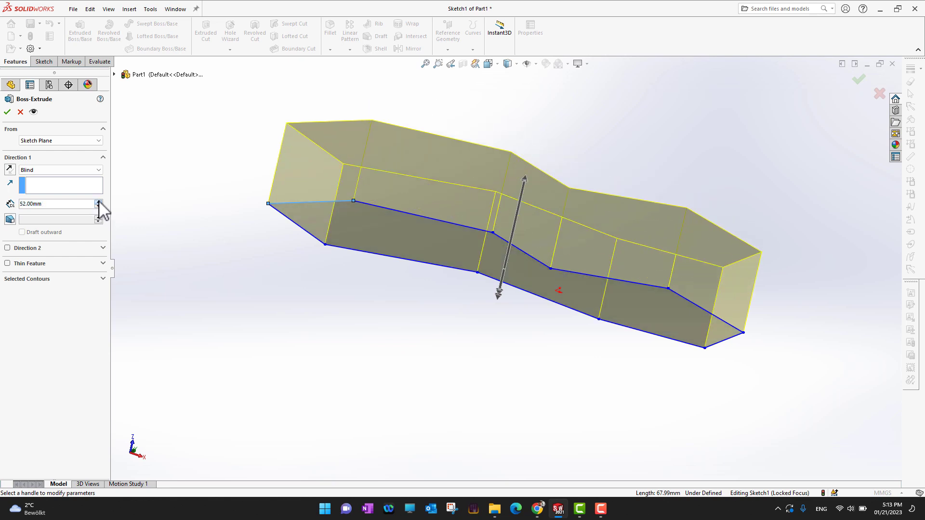
pyautogui.click(98, 202)
pyautogui.click(99, 202)
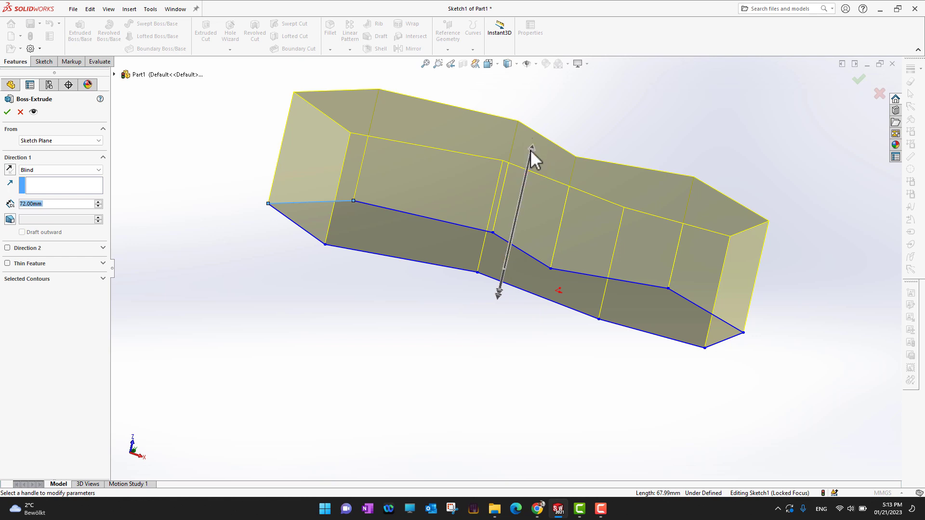
# Step: Try the reversed extrusion direction, restore the original direction, and accept the 72 mm boss
pyautogui.click(10, 172)
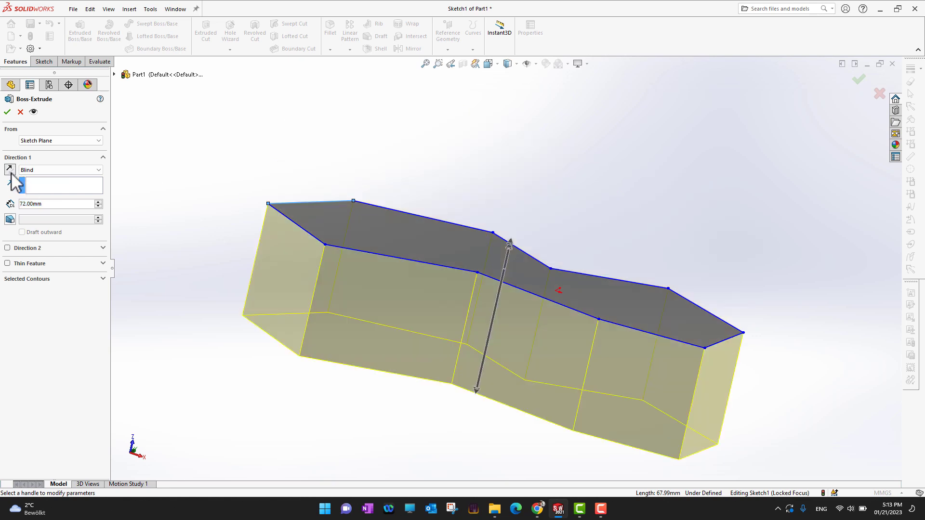
pyautogui.click(10, 173)
pyautogui.click(10, 172)
pyautogui.click(11, 172)
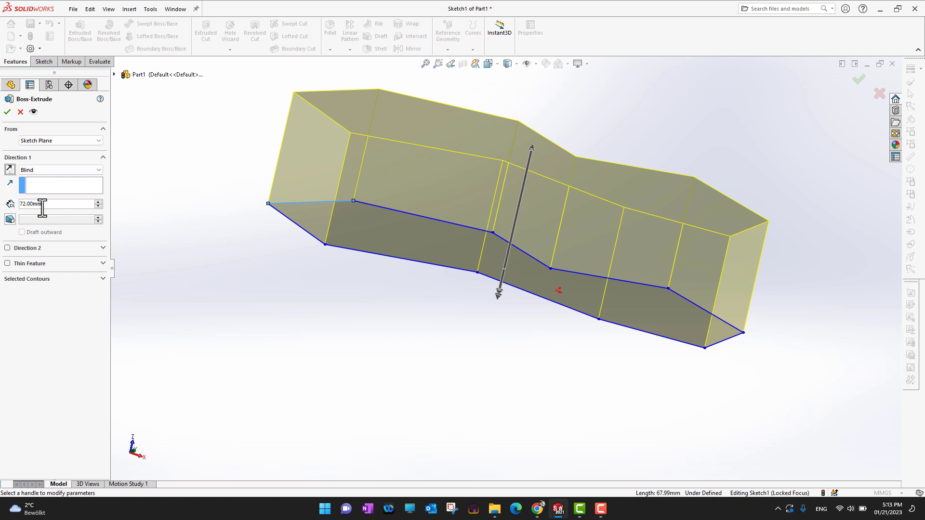
pyautogui.click(7, 112)
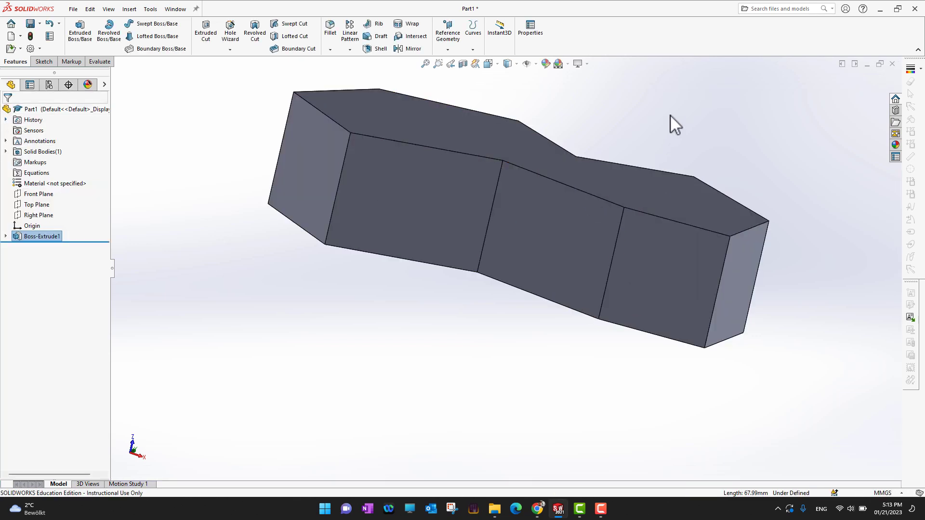
# Step: Examine the extruded solid from a tilted angle at different zoom levels and fit the whole model in the view
pyautogui.moveTo(671, 124); pyautogui.dragTo(652, 198, button='middle')
pyautogui.press('f')
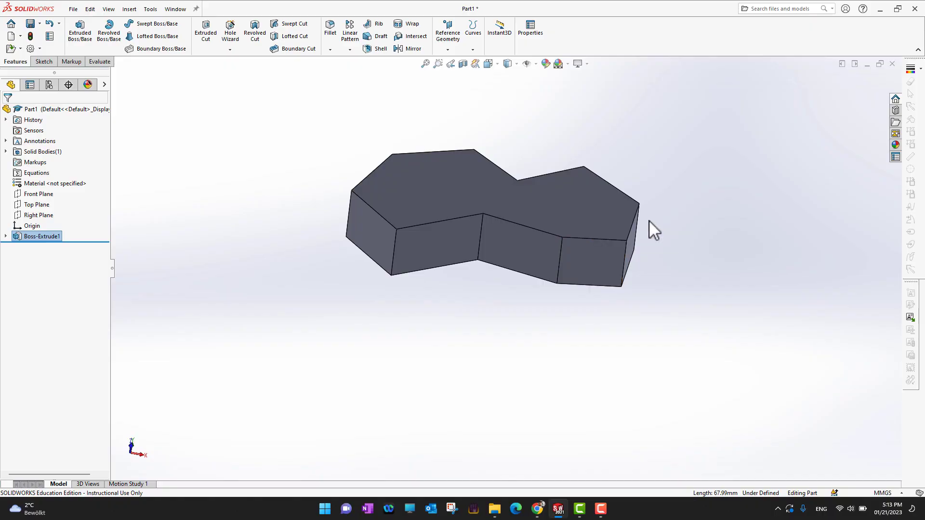
pyautogui.press('z')
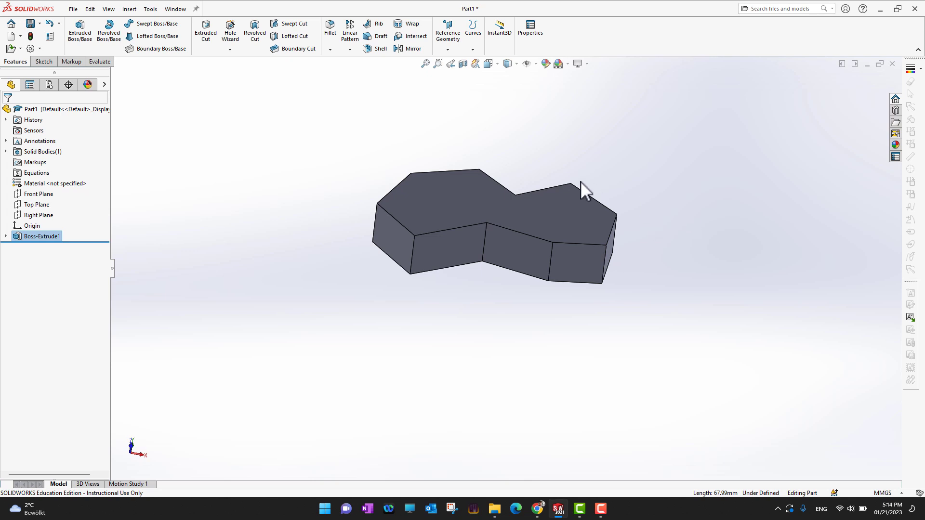
pyautogui.scroll(1, 580, 181)
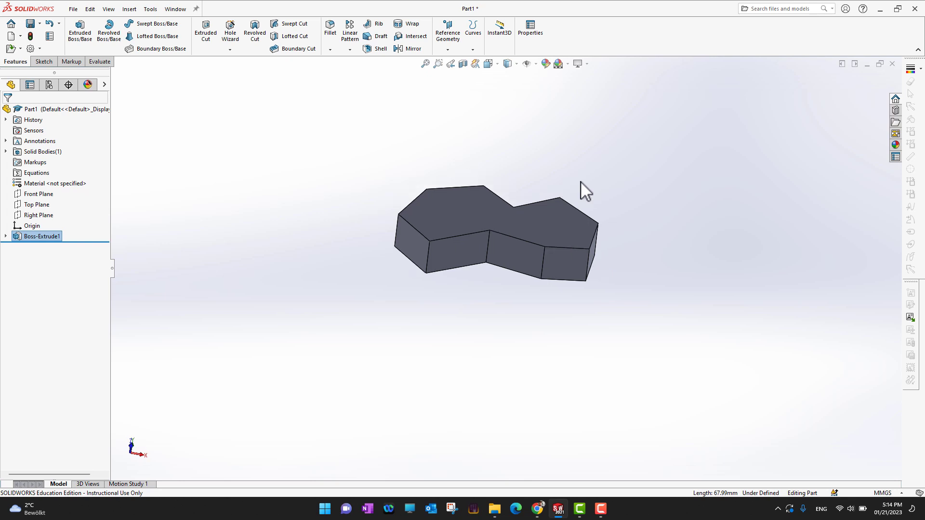
pyautogui.scroll(3, 559, 233)
pyautogui.scroll(-2, 564, 230)
pyautogui.scroll(-5, 564, 230)
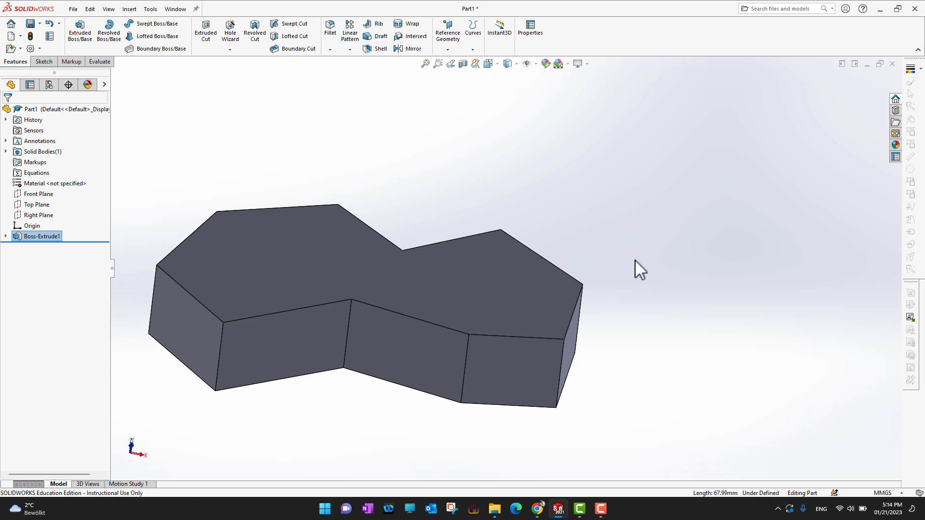
pyautogui.press('f')
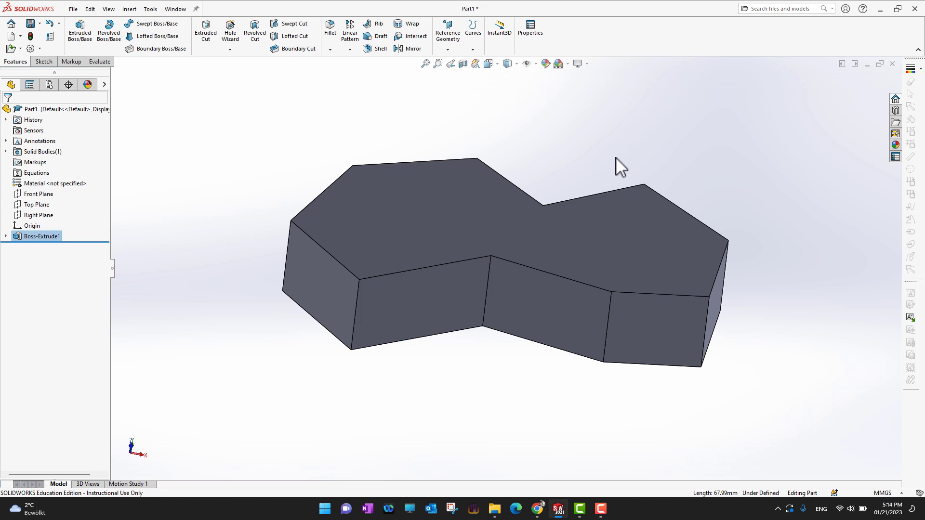
# Step: Open a new sketch on the block's upper face and draw a circle of about 28.6 mm radius on its right-hand lobe
pyautogui.click(453, 216)
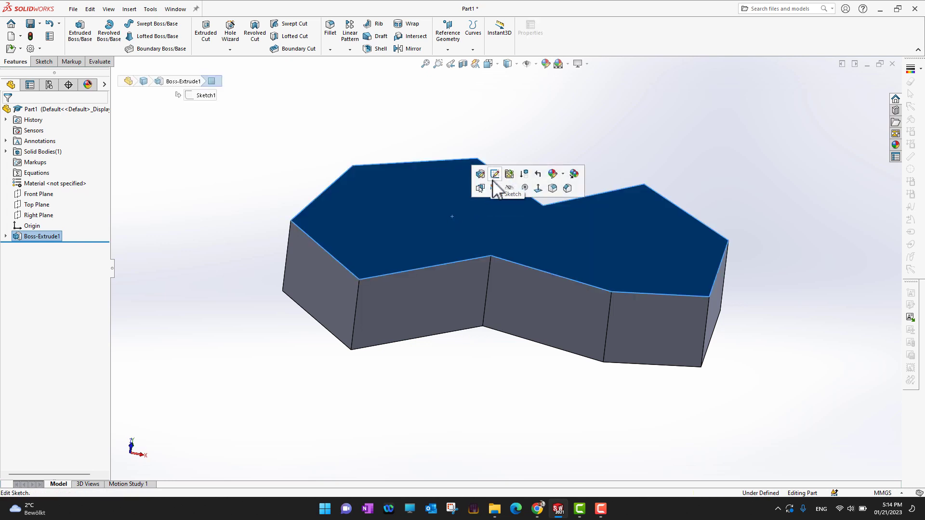
pyautogui.click(494, 189)
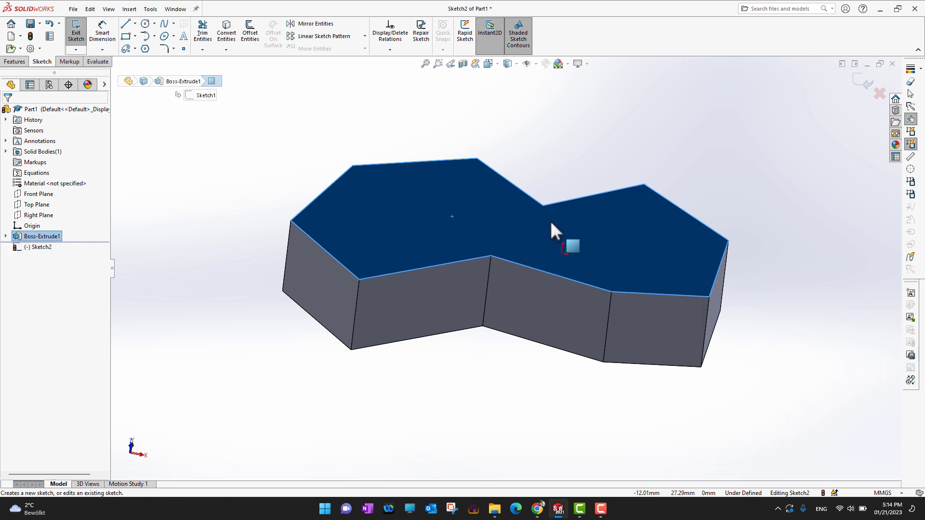
pyautogui.click(145, 23)
pyautogui.click(634, 240)
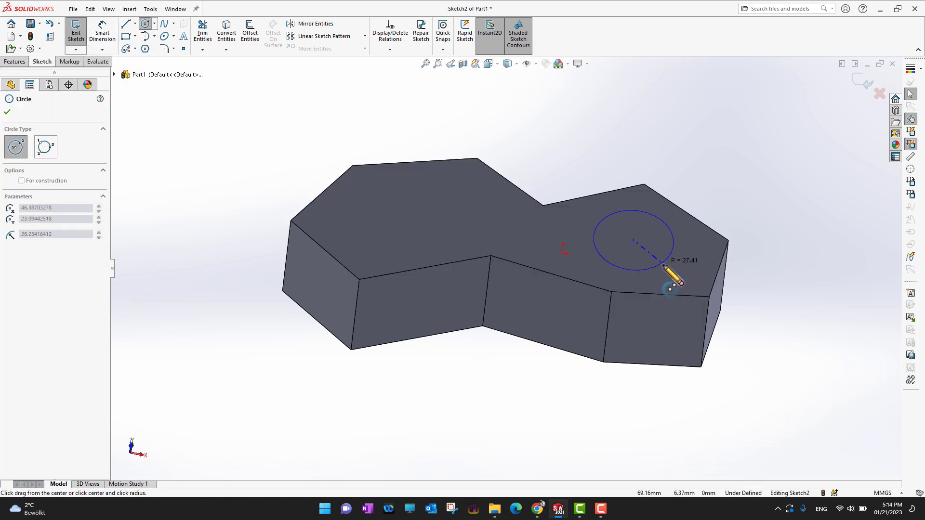
pyautogui.click(665, 267)
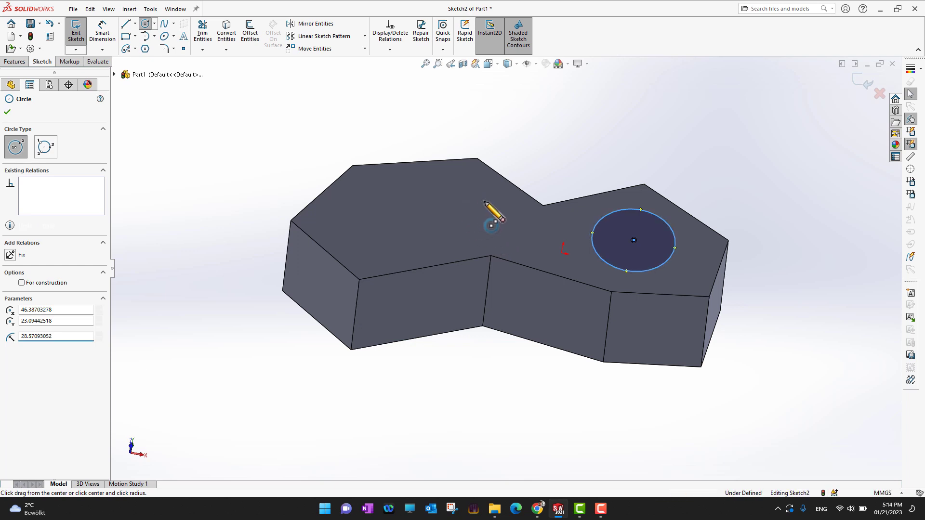
# Step: Sketch two smaller circles on the left-hand lobe, with radii of about 15.1 mm near the back corner and 15.5 mm near the left side
pyautogui.click(470, 193)
pyautogui.click(486, 203)
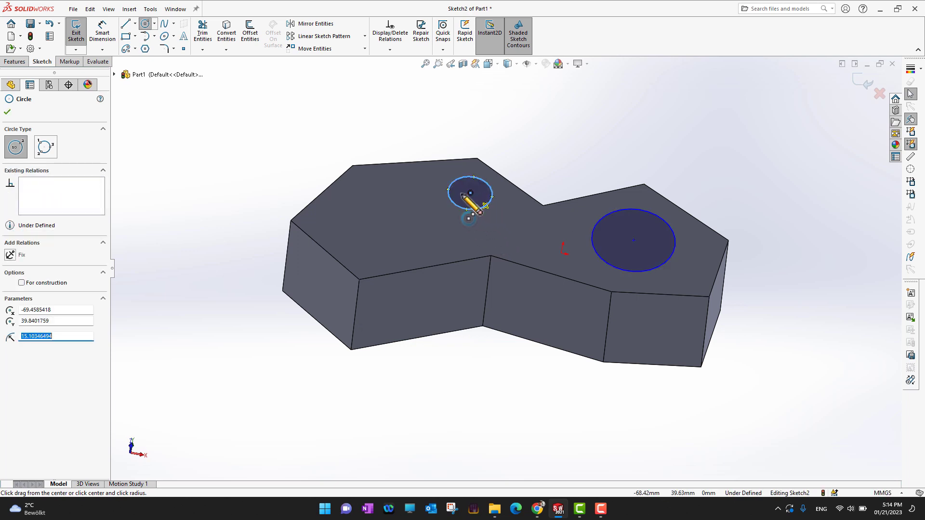
pyautogui.click(362, 205)
pyautogui.click(383, 211)
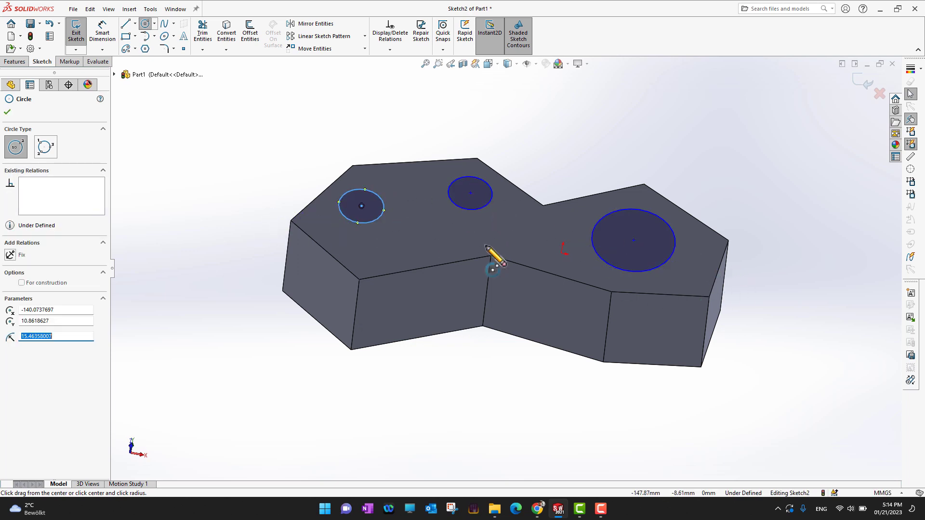
pyautogui.click(7, 115)
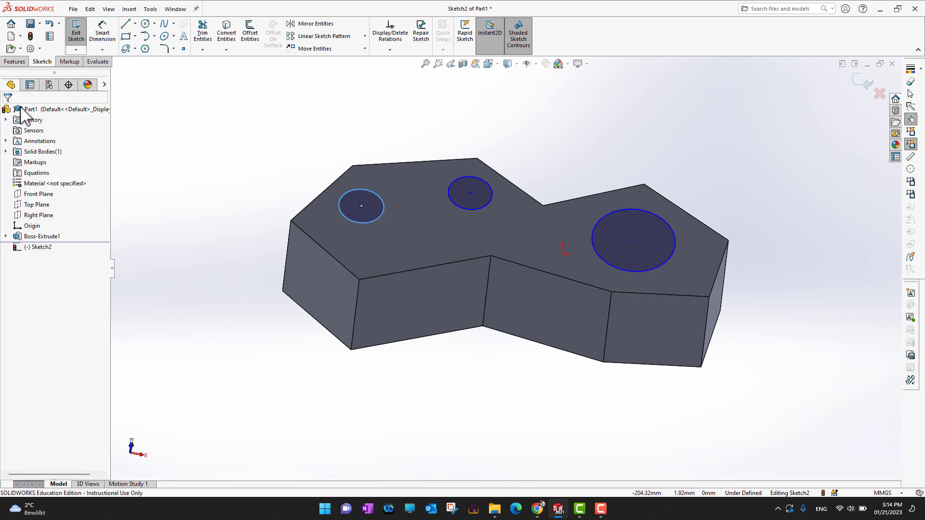
# Step: Sketch a corner rectangle of about 25 by 16 mm in front of the two small circles
pyautogui.click(126, 37)
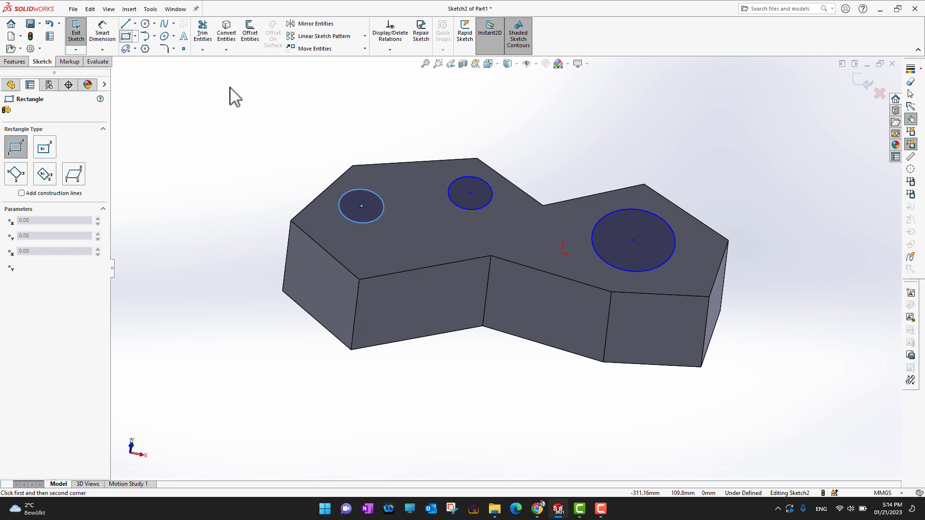
pyautogui.click(399, 235)
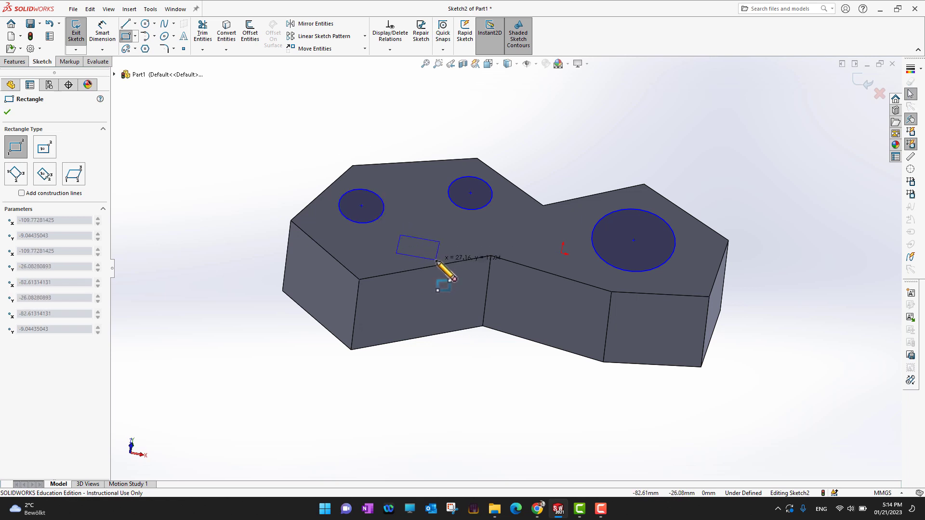
pyautogui.click(434, 259)
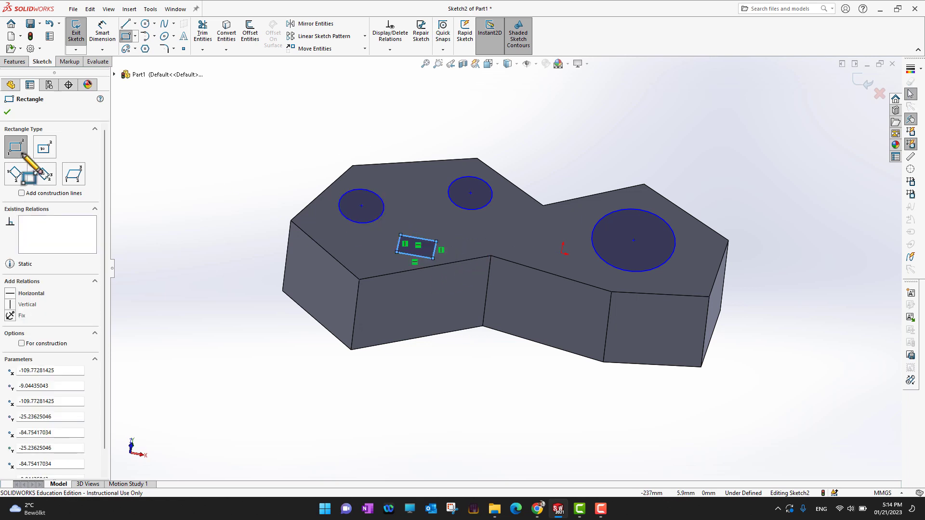
pyautogui.click(7, 112)
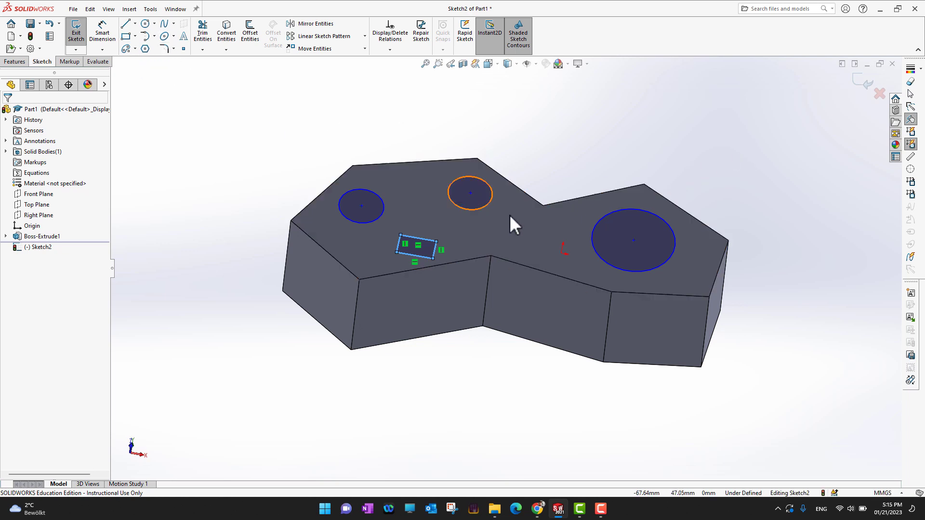
# Step: Start an Extruded Boss/Base from the circles and rectangle and step its blind depth down to 12 mm
pyautogui.click(14, 61)
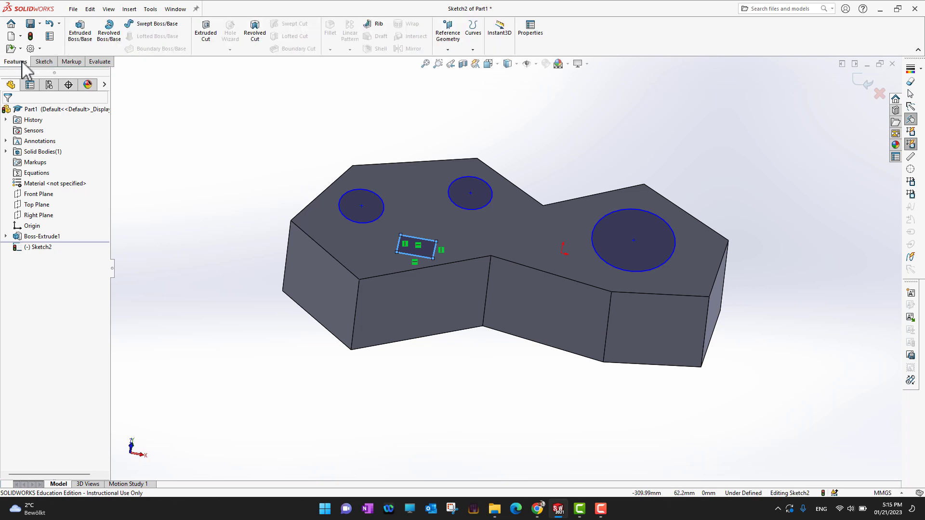
pyautogui.click(80, 31)
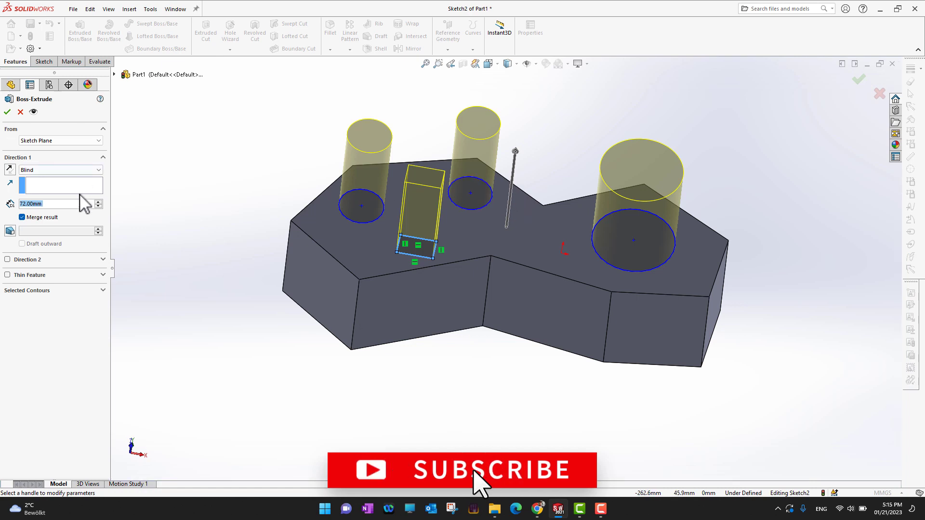
pyautogui.click(98, 206)
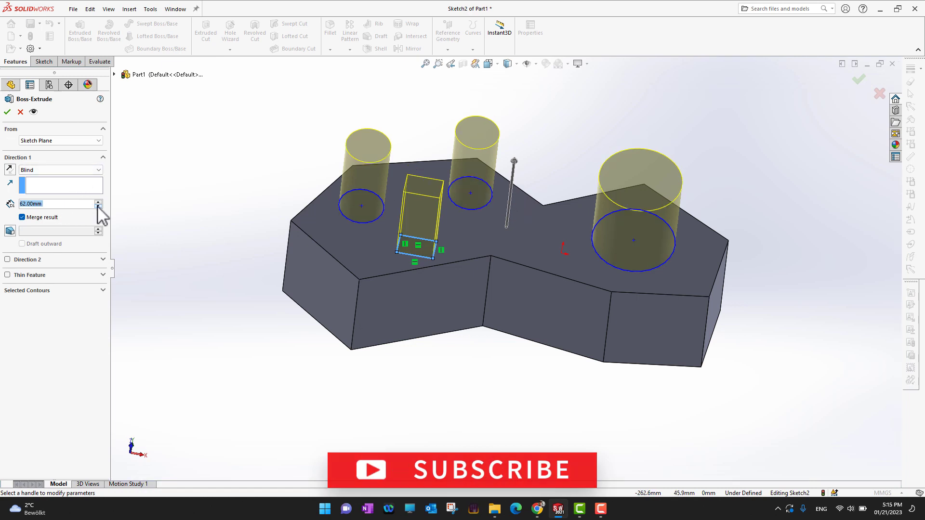
pyautogui.click(99, 206)
pyautogui.moveTo(196, 357); pyautogui.dragTo(179, 268, button='middle')
pyautogui.click(98, 206)
pyautogui.click(98, 206)
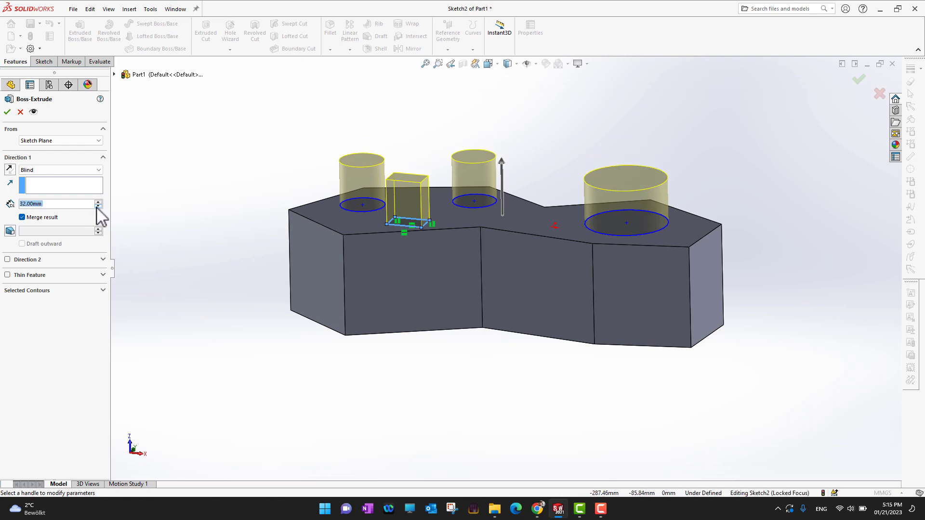
pyautogui.click(98, 207)
pyautogui.click(98, 206)
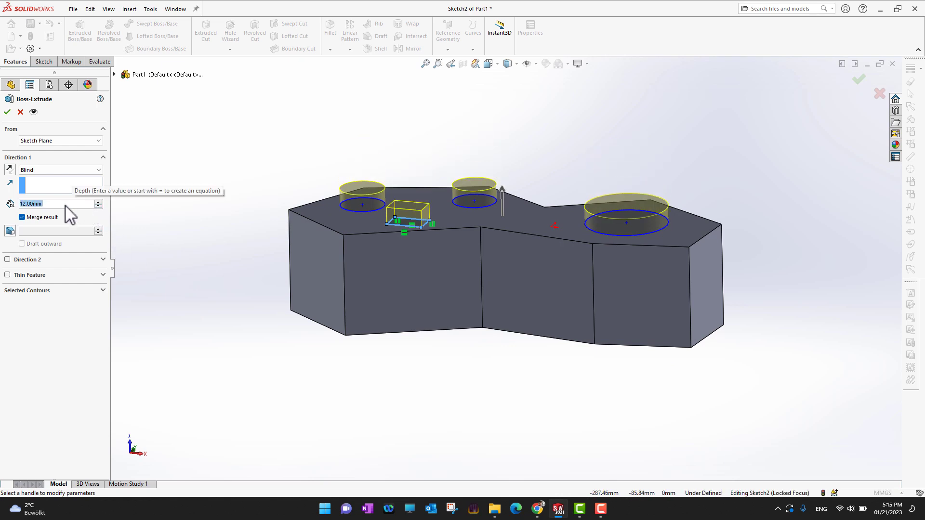
# Step: Set the boss depth to 20 mm, raise it to 30 mm, and accept the extrusion
pyautogui.write('20')
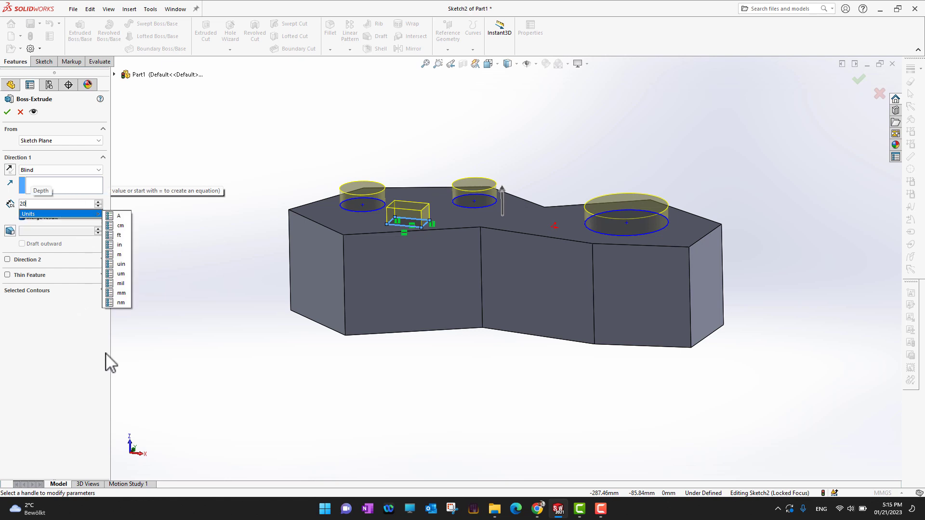
pyautogui.press('Return')
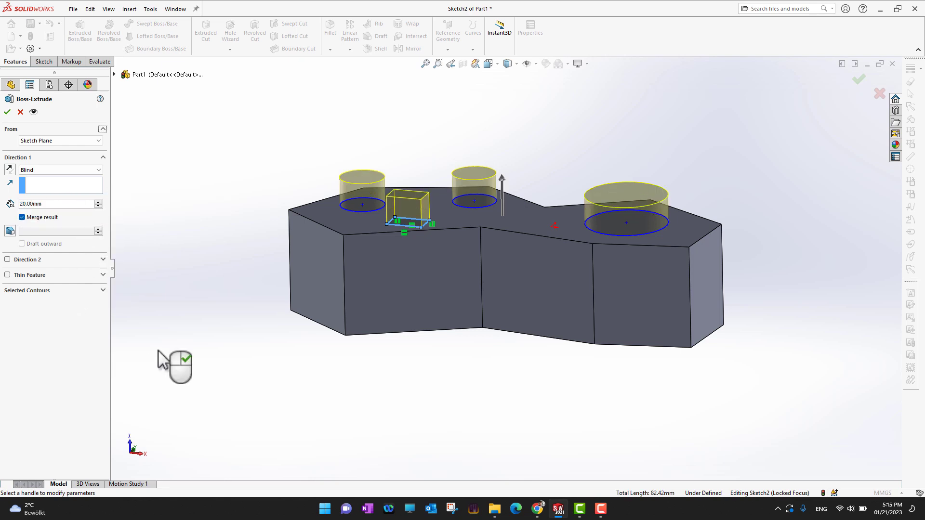
pyautogui.click(98, 201)
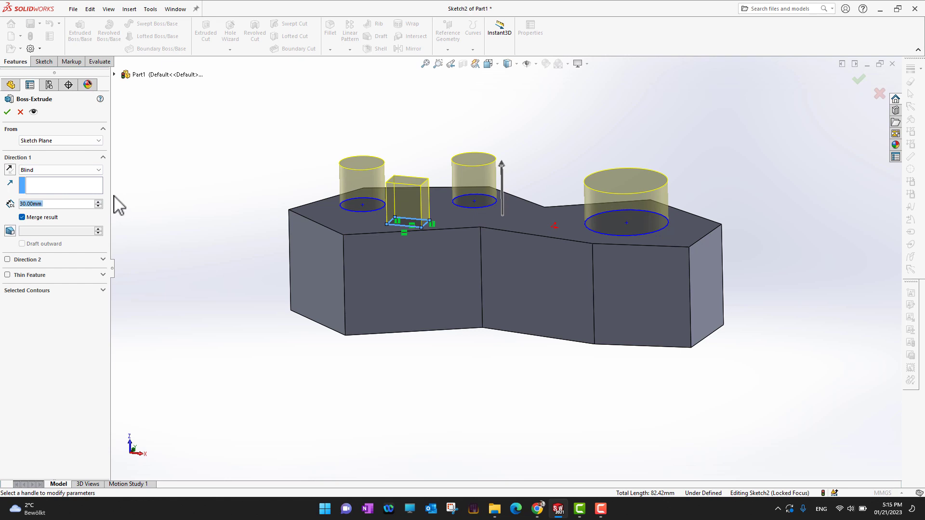
pyautogui.click(7, 112)
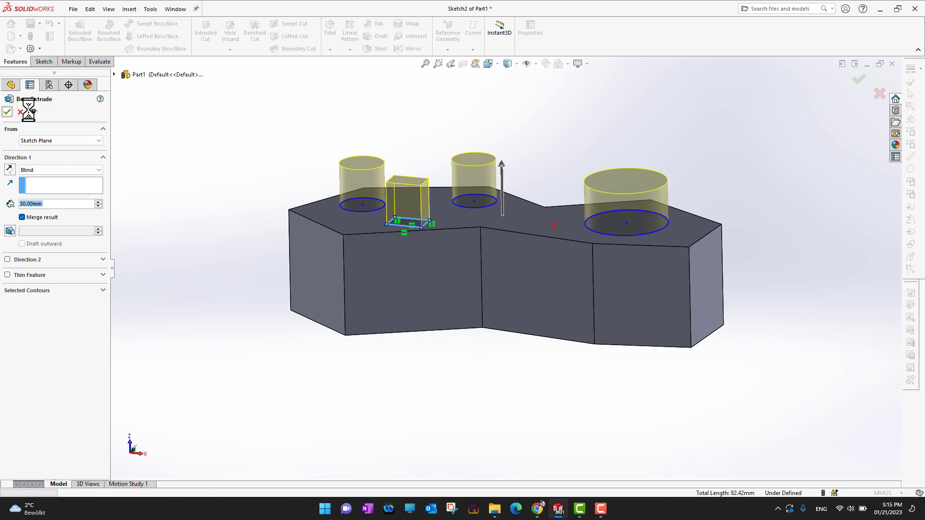
# Step: Delete the boss extruded from the circles and rectangle while keeping its sketch
pyautogui.moveTo(787, 155); pyautogui.dragTo(791, 198, button='middle')
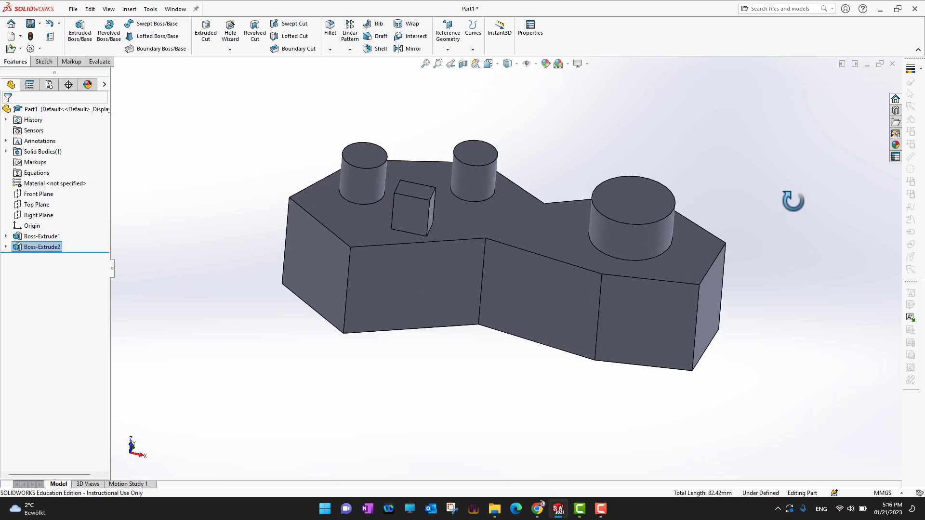
pyautogui.scroll(-4, 646, 177)
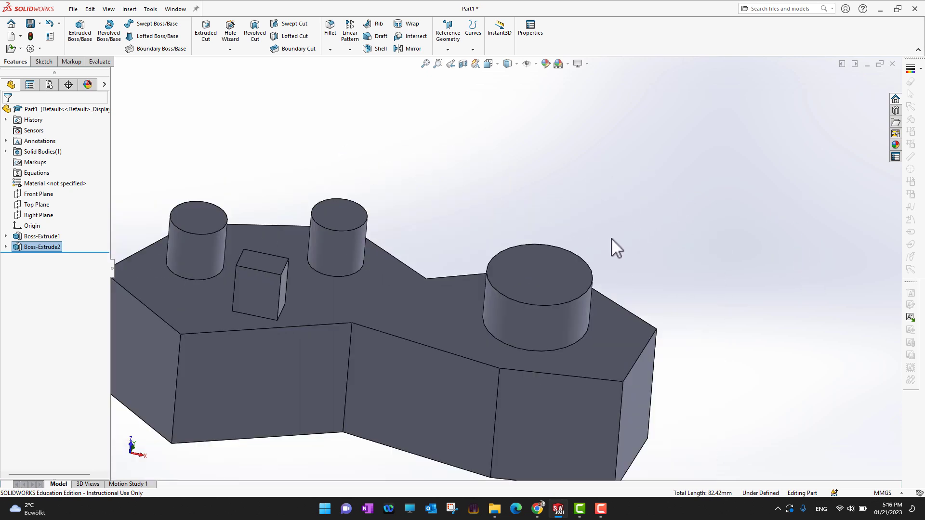
pyautogui.scroll(5, 612, 238)
pyautogui.moveTo(715, 176)
pyautogui.mouseDown(button='middle')
pyautogui.moveTo(721, 205)
pyautogui.moveTo(727, 188)
pyautogui.mouseUp(button='middle')
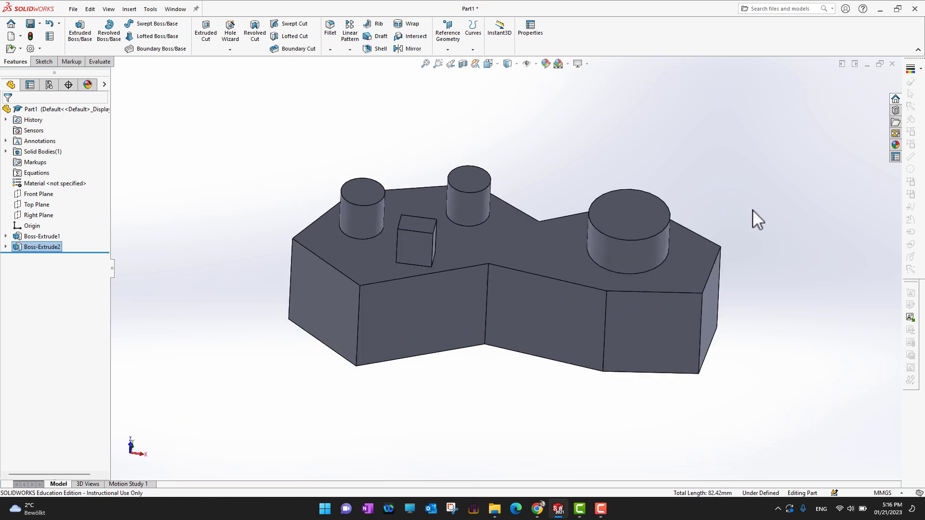
pyautogui.moveTo(773, 190); pyautogui.dragTo(759, 268, button='middle')
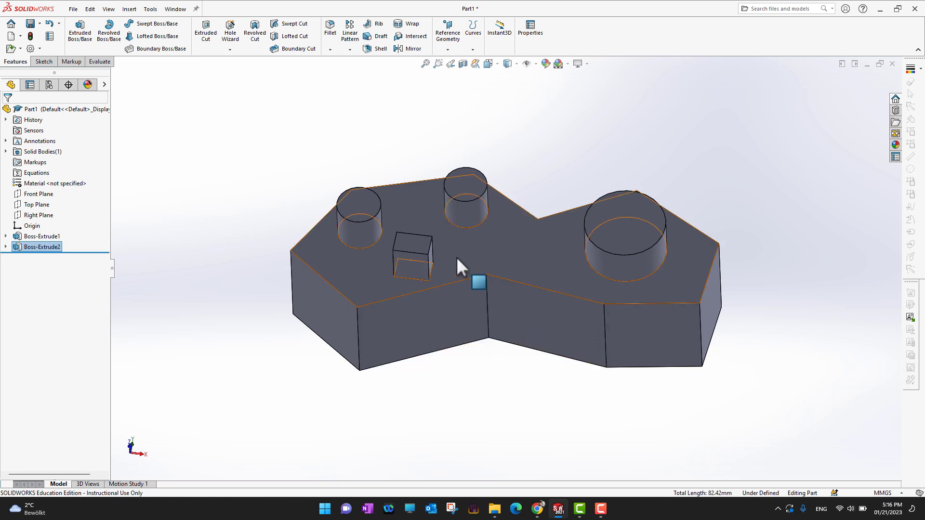
pyautogui.click(5, 247)
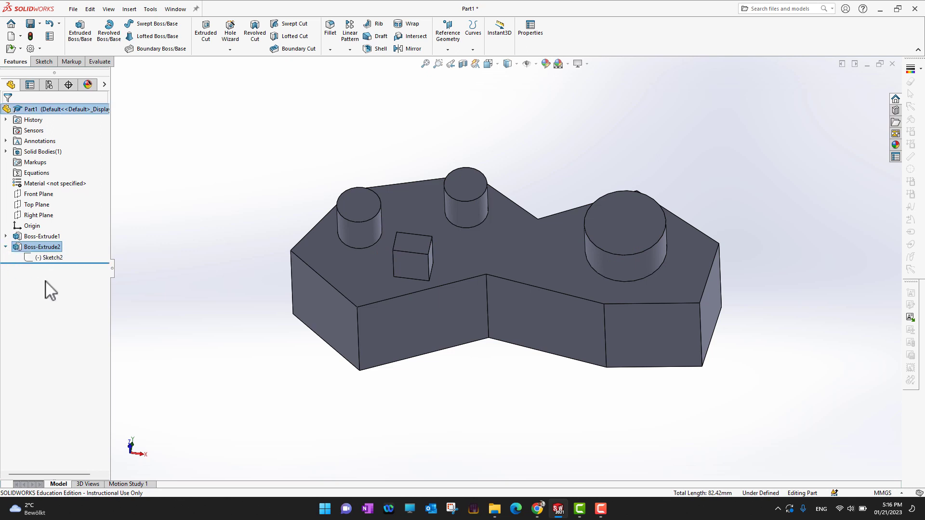
pyautogui.rightClick(27, 249)
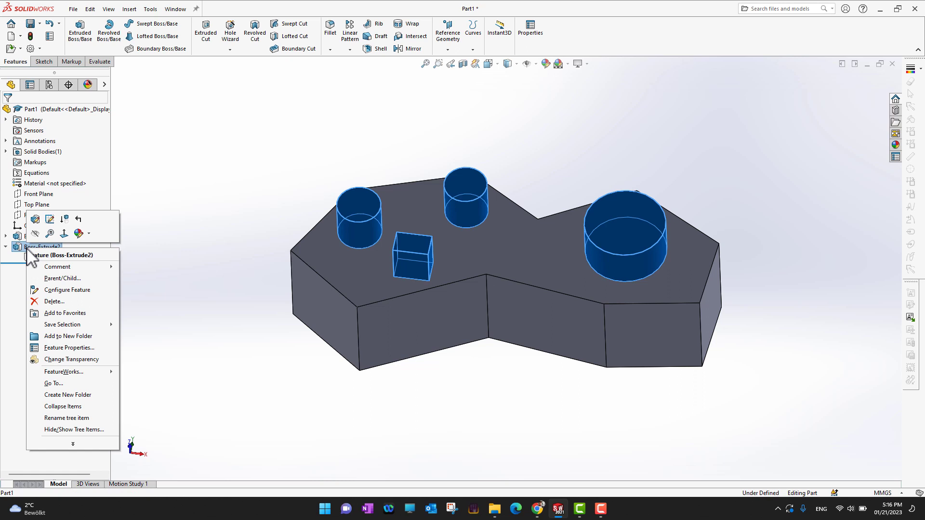
pyautogui.click(51, 302)
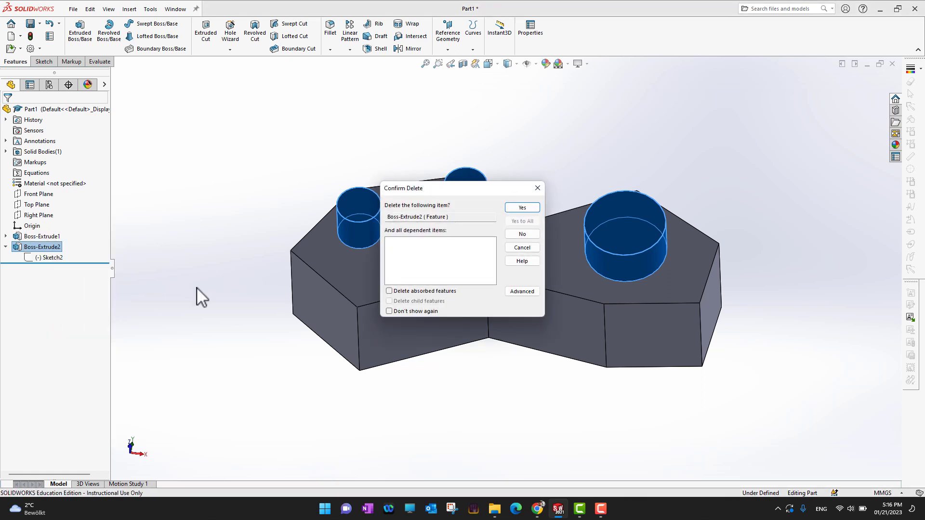
pyautogui.click(523, 209)
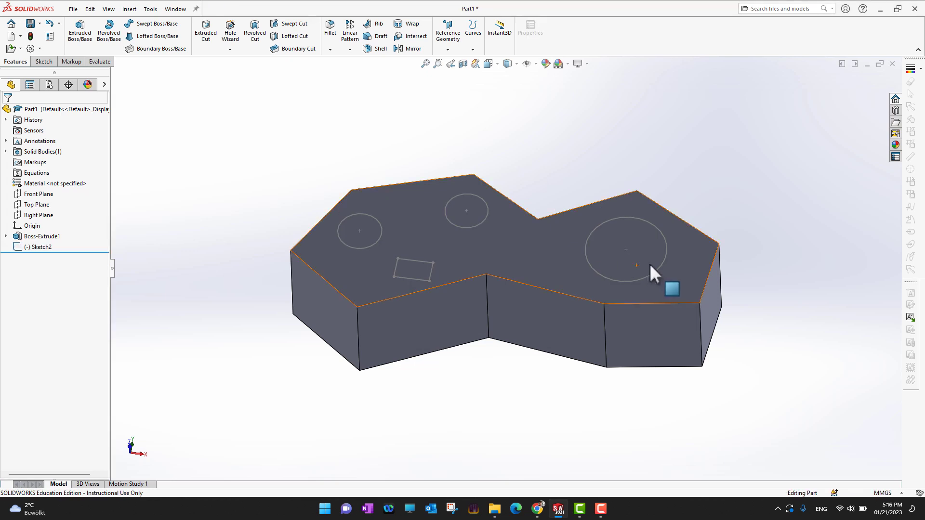
pyautogui.moveTo(530, 427); pyautogui.dragTo(657, 314, button='middle')
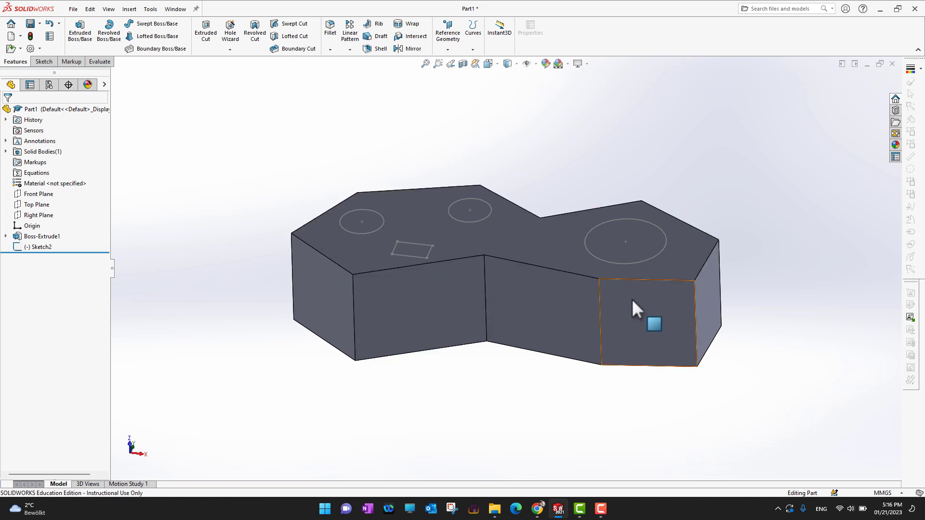
pyautogui.rightClick(38, 251)
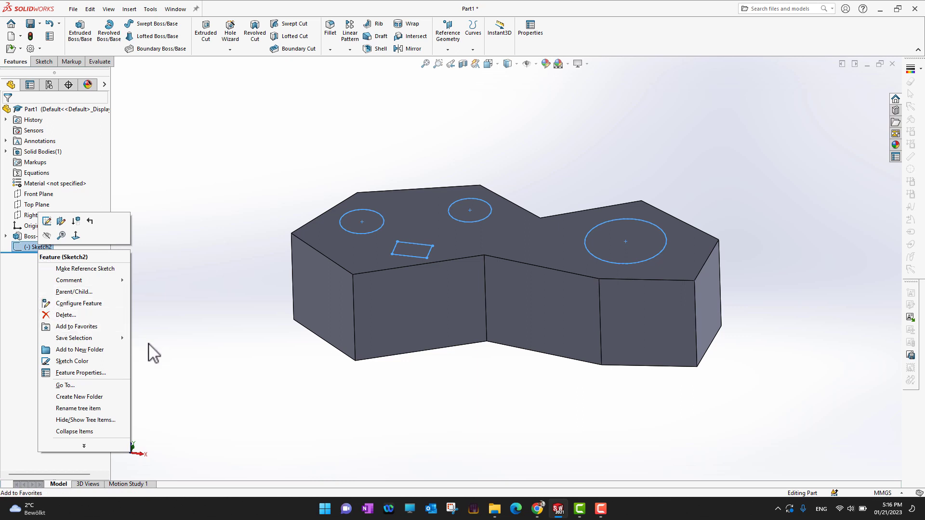
pyautogui.click(238, 384)
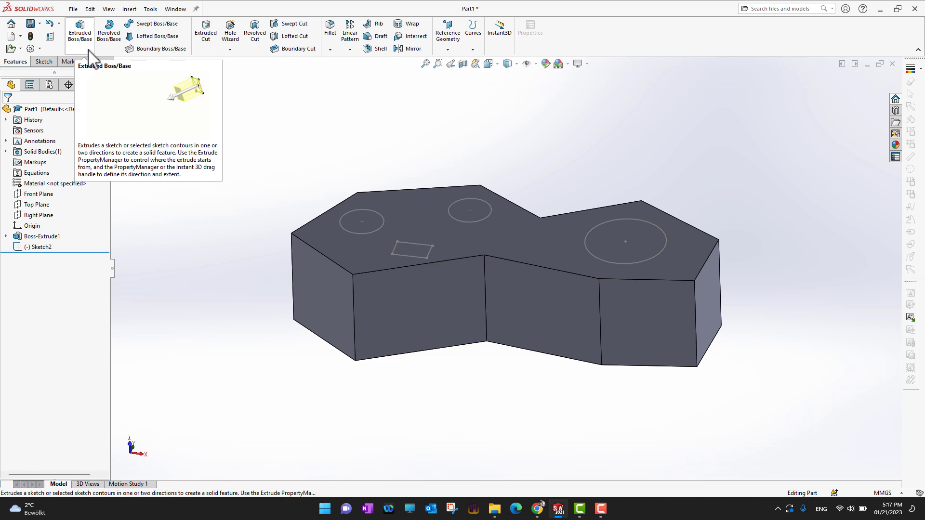
pyautogui.click(207, 43)
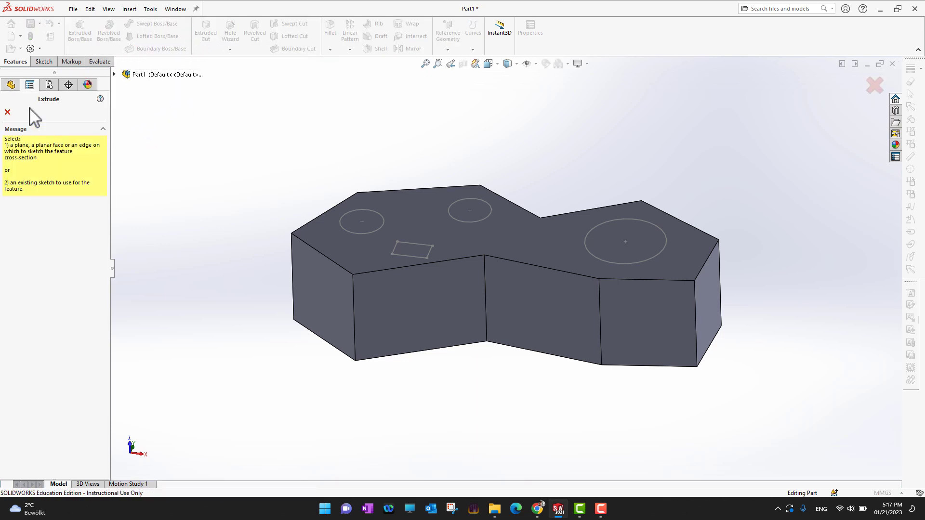
pyautogui.click(7, 112)
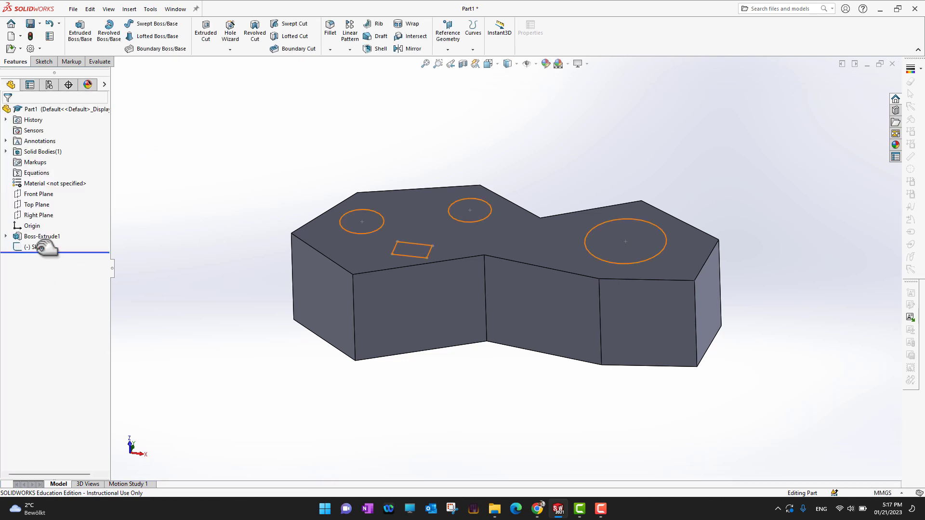
# Step: Cut the sketched circles and rectangle into the block with a blind Extruded Cut 50 mm deep
pyautogui.click(38, 248)
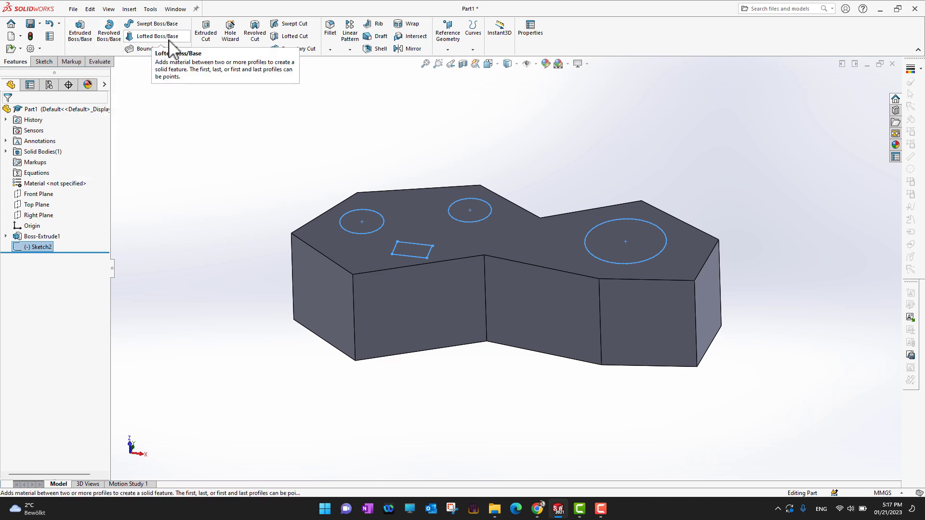
pyautogui.click(205, 33)
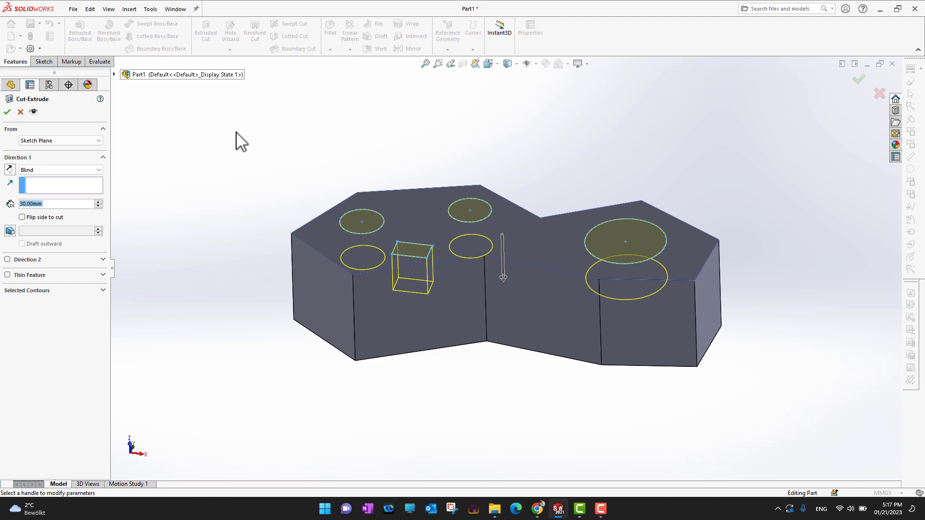
pyautogui.moveTo(520, 402)
pyautogui.mouseDown(button='middle')
pyautogui.moveTo(549, 345)
pyautogui.moveTo(533, 363)
pyautogui.moveTo(528, 429)
pyautogui.moveTo(512, 405)
pyautogui.mouseUp(button='middle')
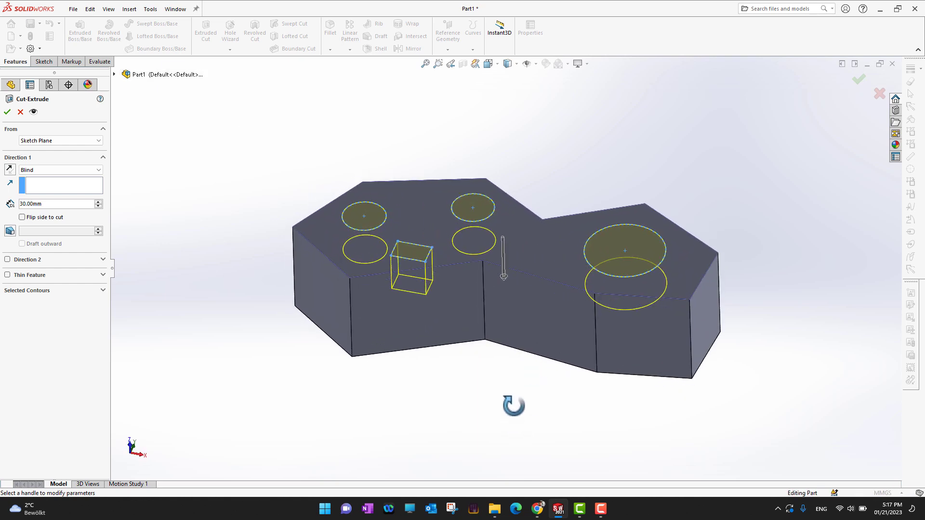
pyautogui.click(99, 206)
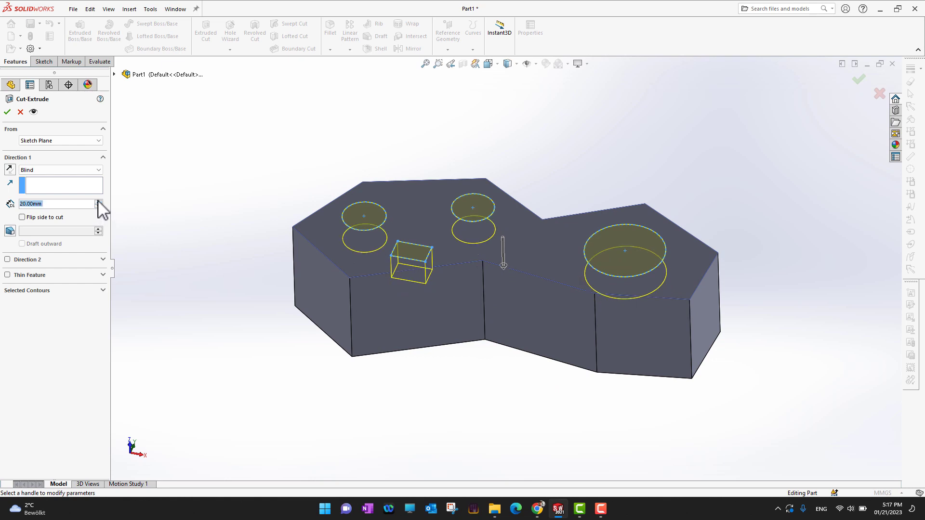
pyautogui.click(99, 201)
pyautogui.click(98, 201)
pyautogui.click(98, 201)
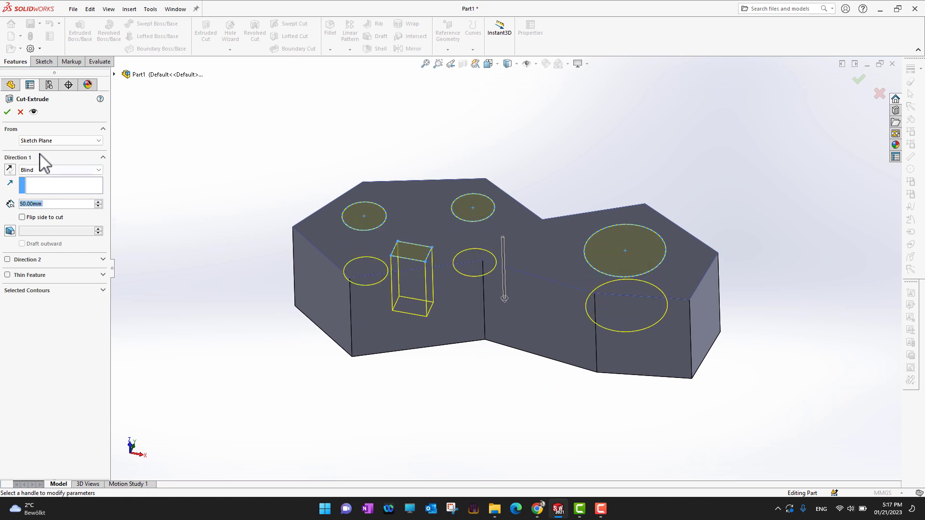
pyautogui.click(7, 112)
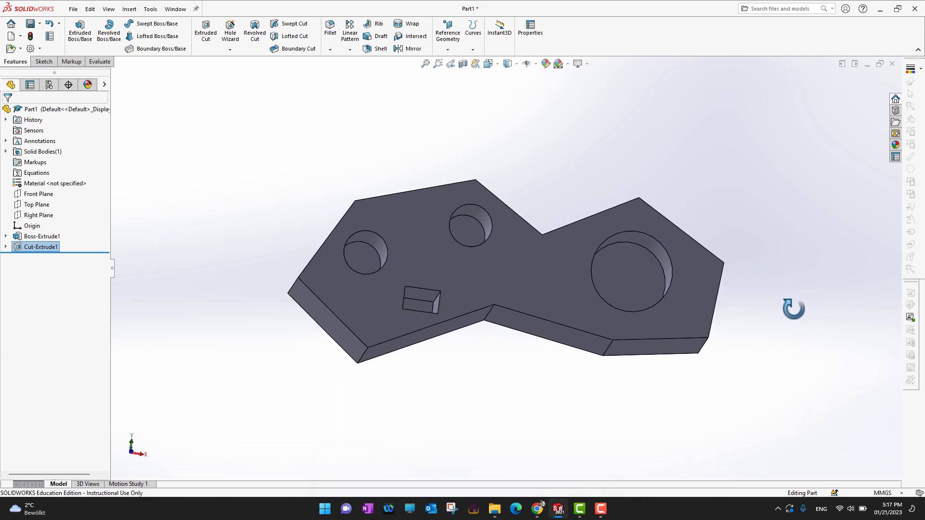
pyautogui.moveTo(786, 303); pyautogui.dragTo(791, 215, button='middle')
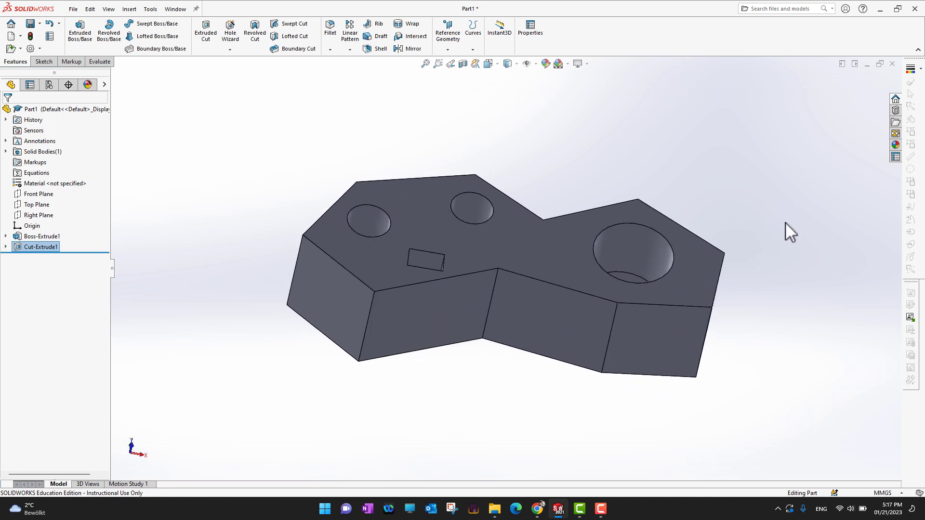